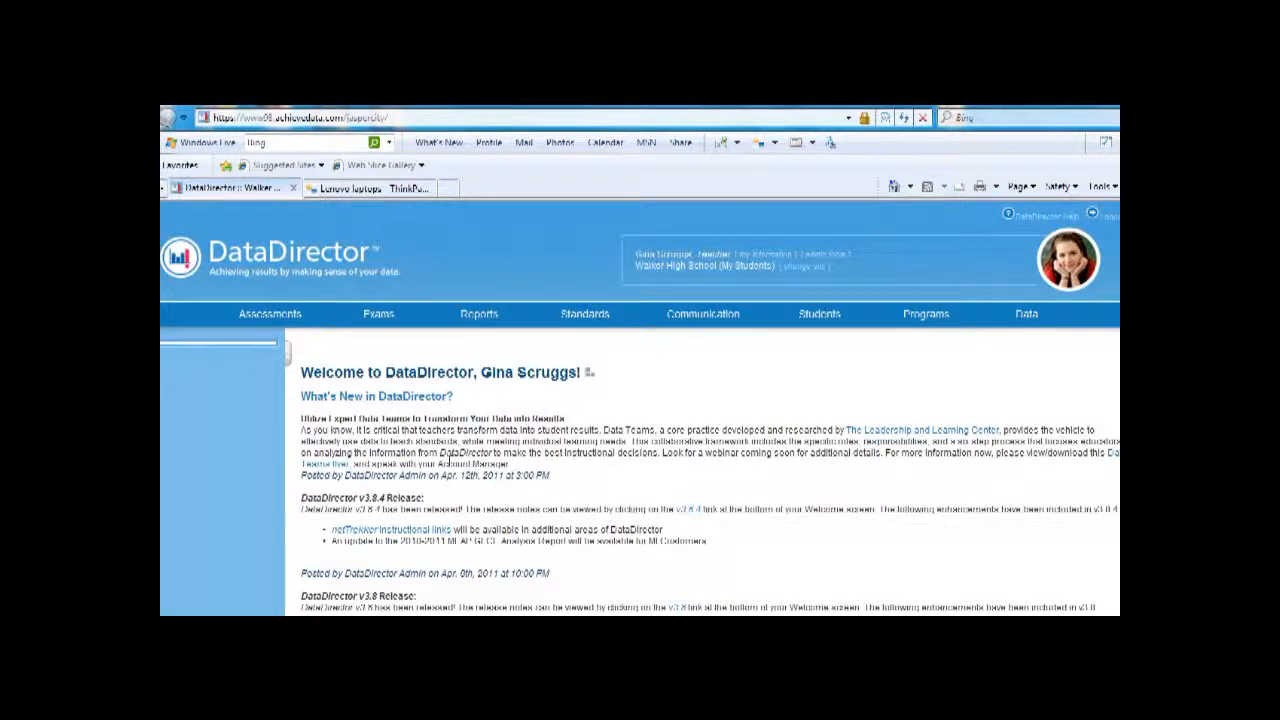
Step: Start a new exam item in the item bank and label it "9-bmk-post-social studies"
click(386, 318)
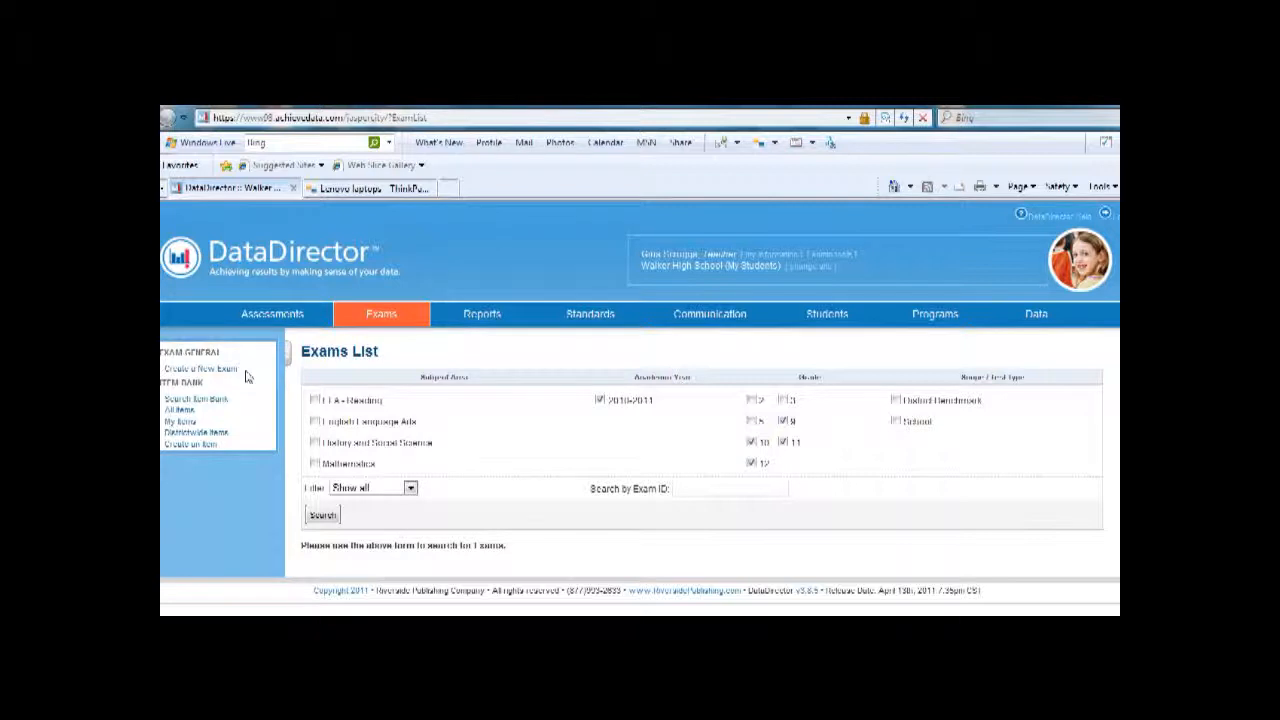
click(212, 447)
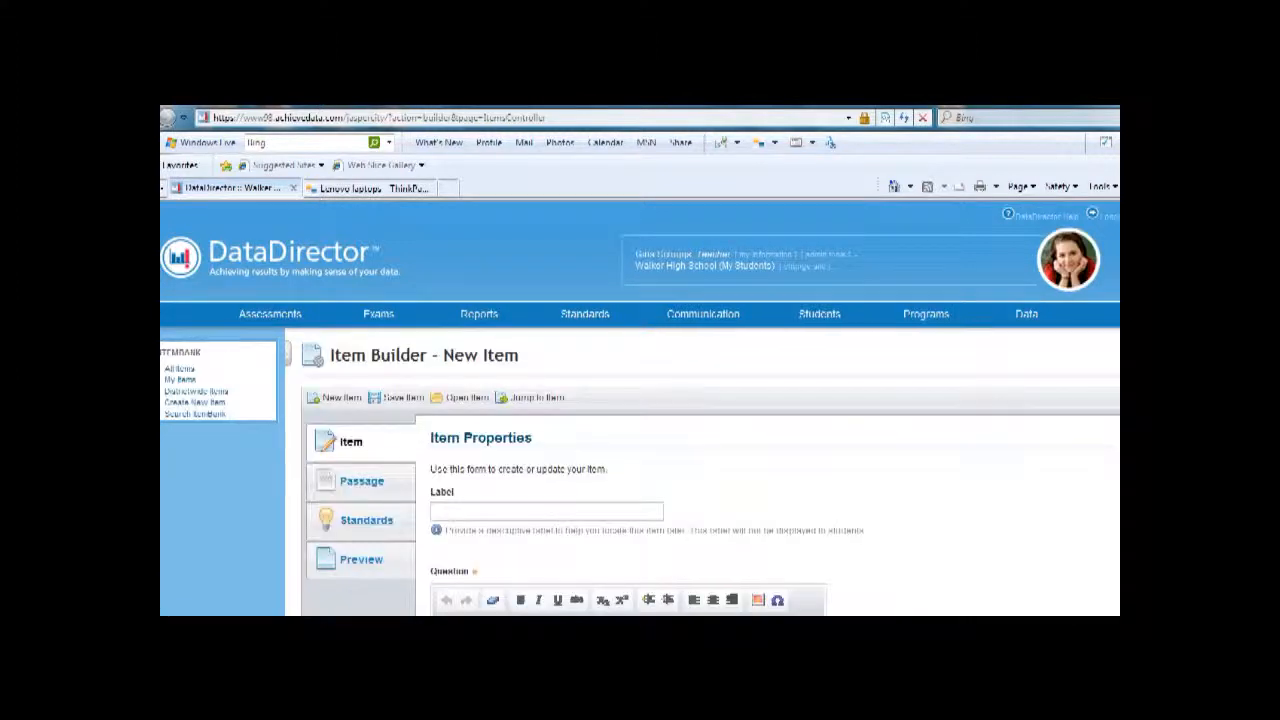
scroll(640, 408, down, 2)
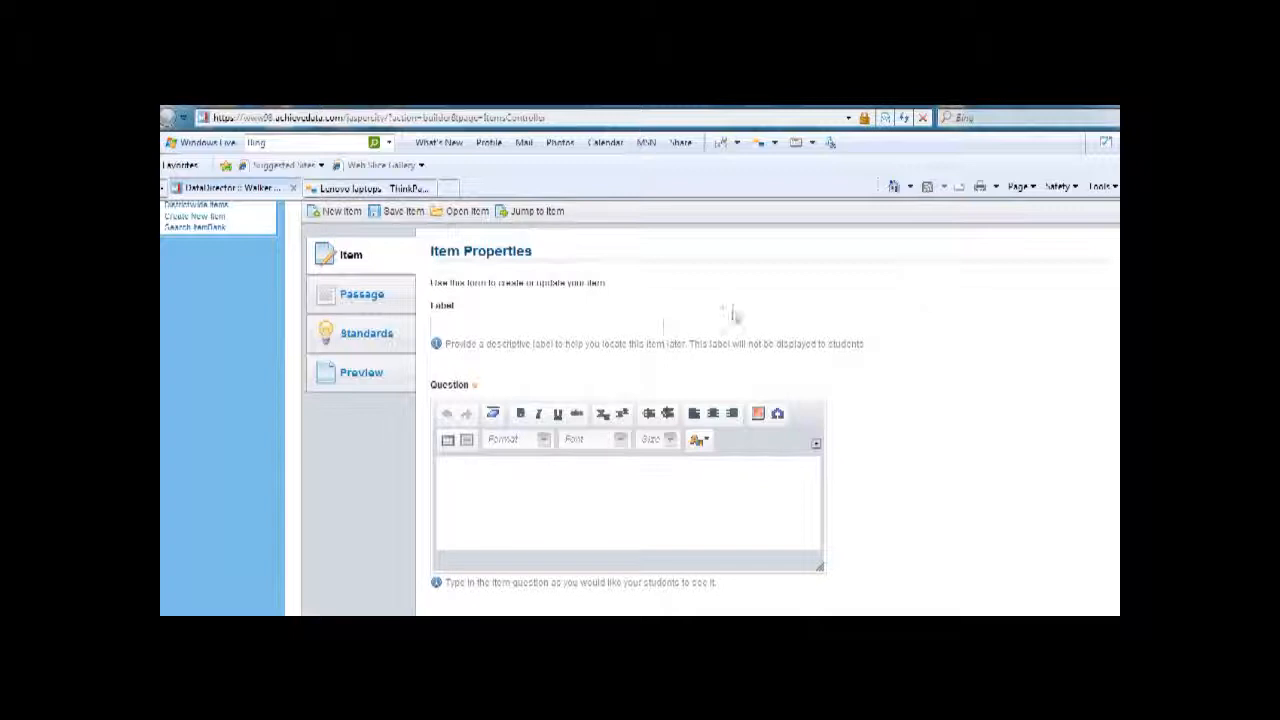
click(619, 325)
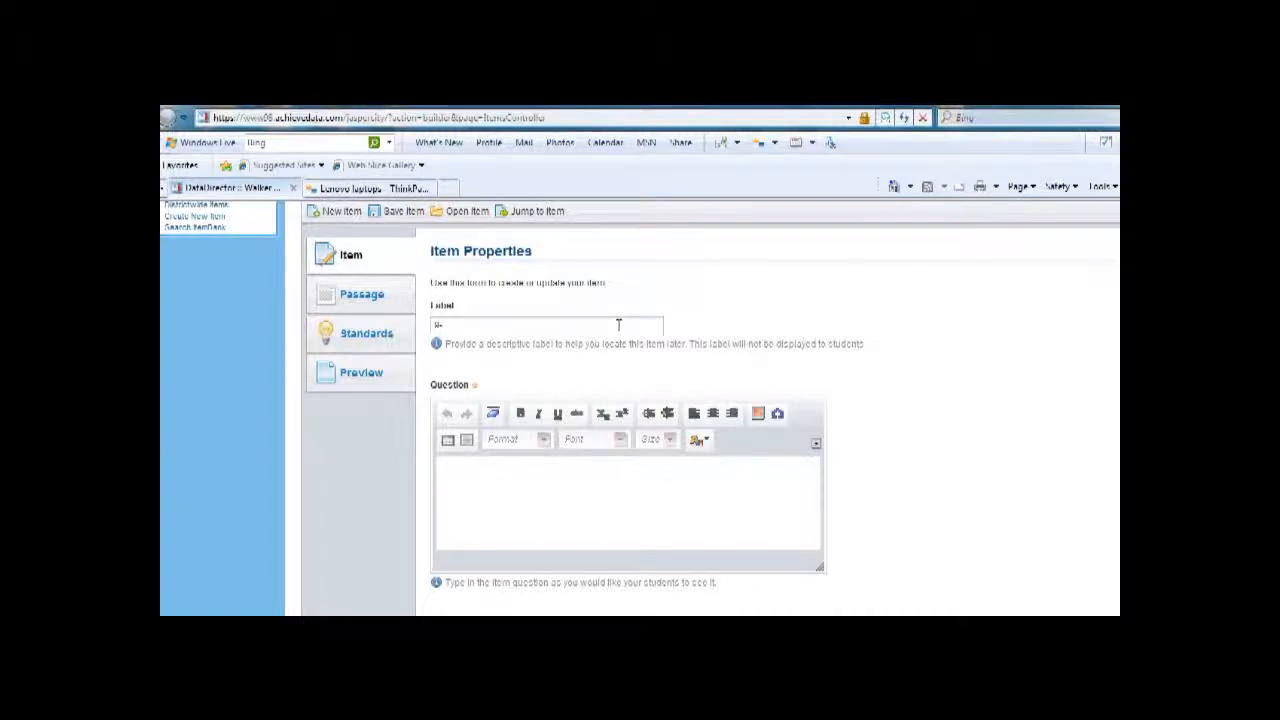
text(bmk)
text(-prod-science skills)
Step: Enter "What is the capital of Alabama?" as the item's question text
click(504, 480)
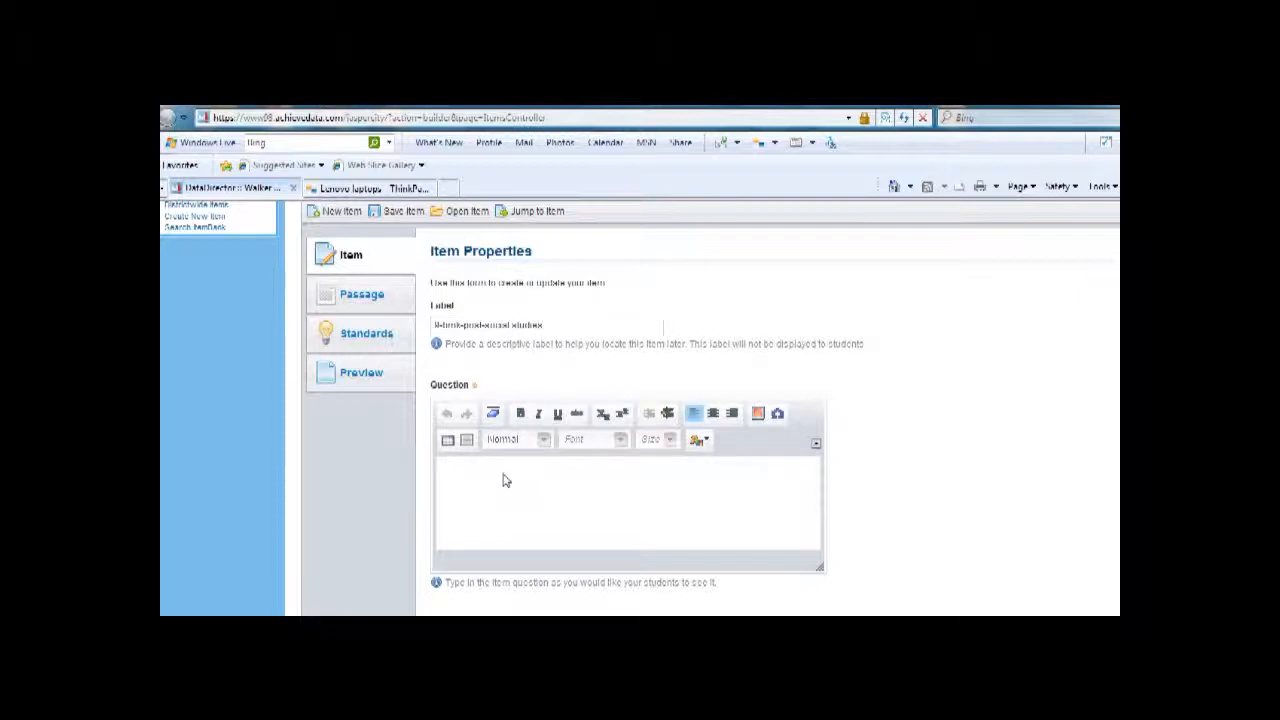
text(What is the capital of Alabama)
Step: Change the text color of the whole question to red
drag(574, 477, 442, 480)
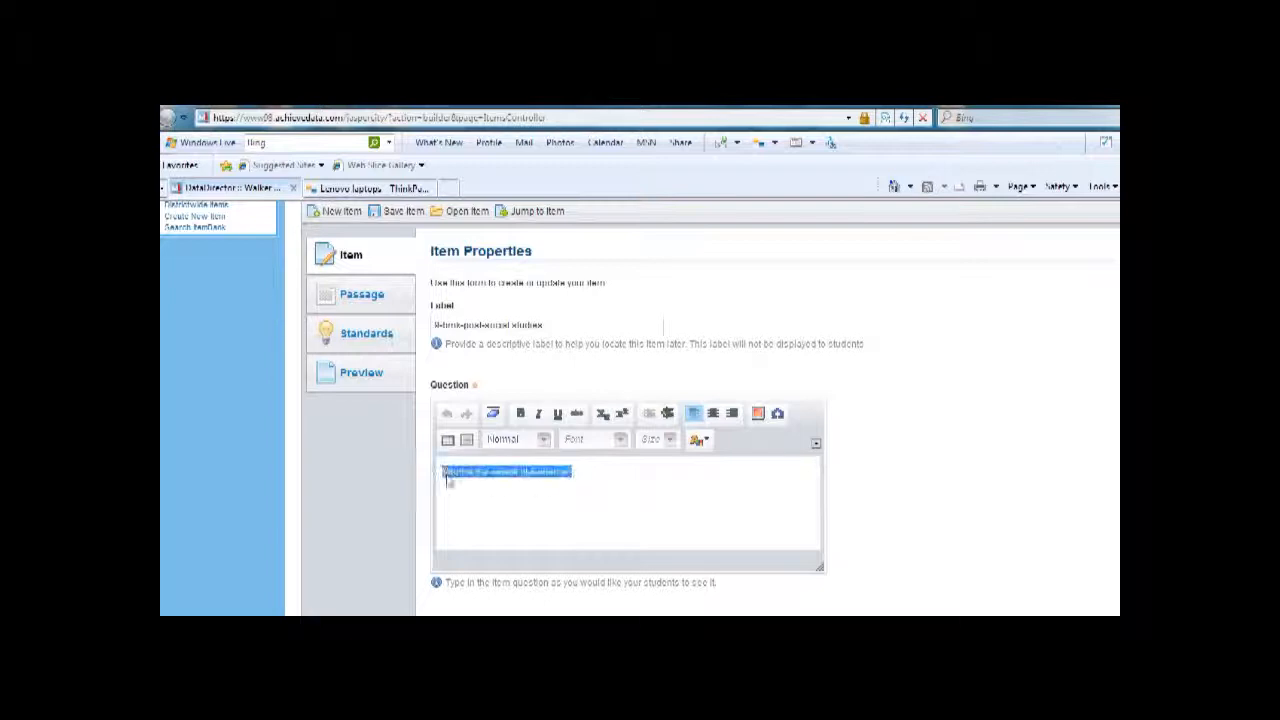
click(622, 442)
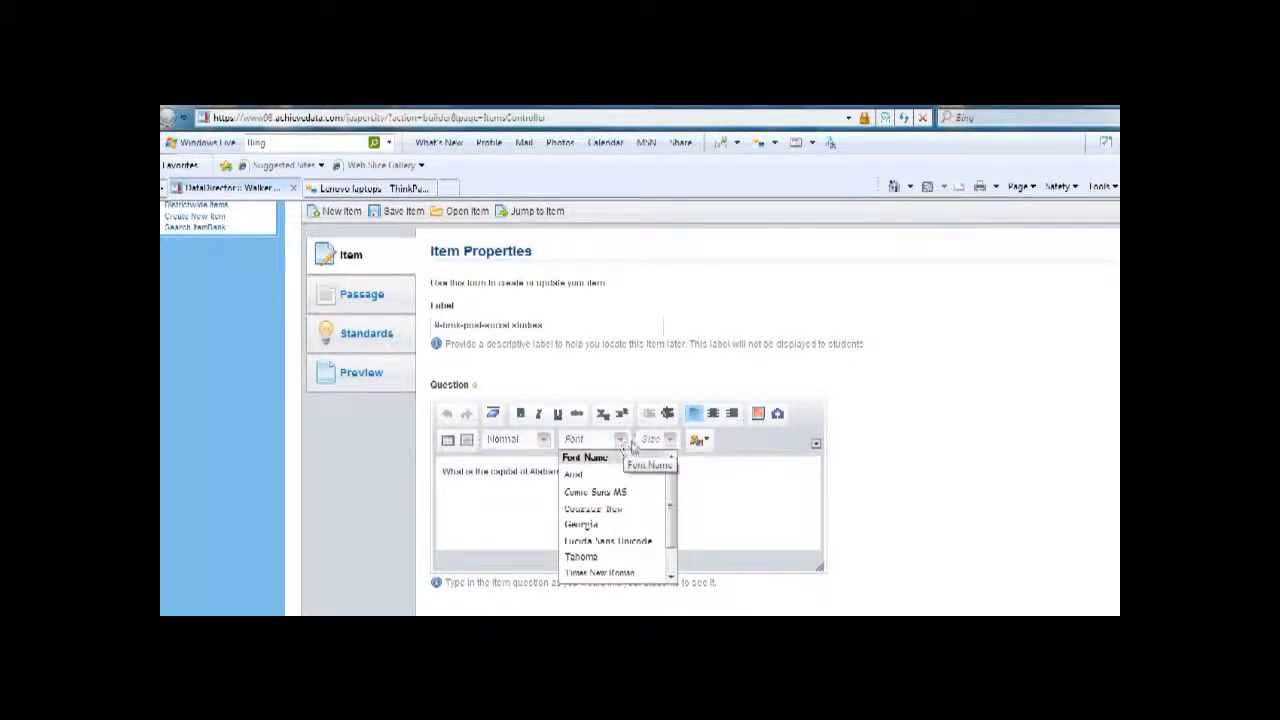
click(670, 442)
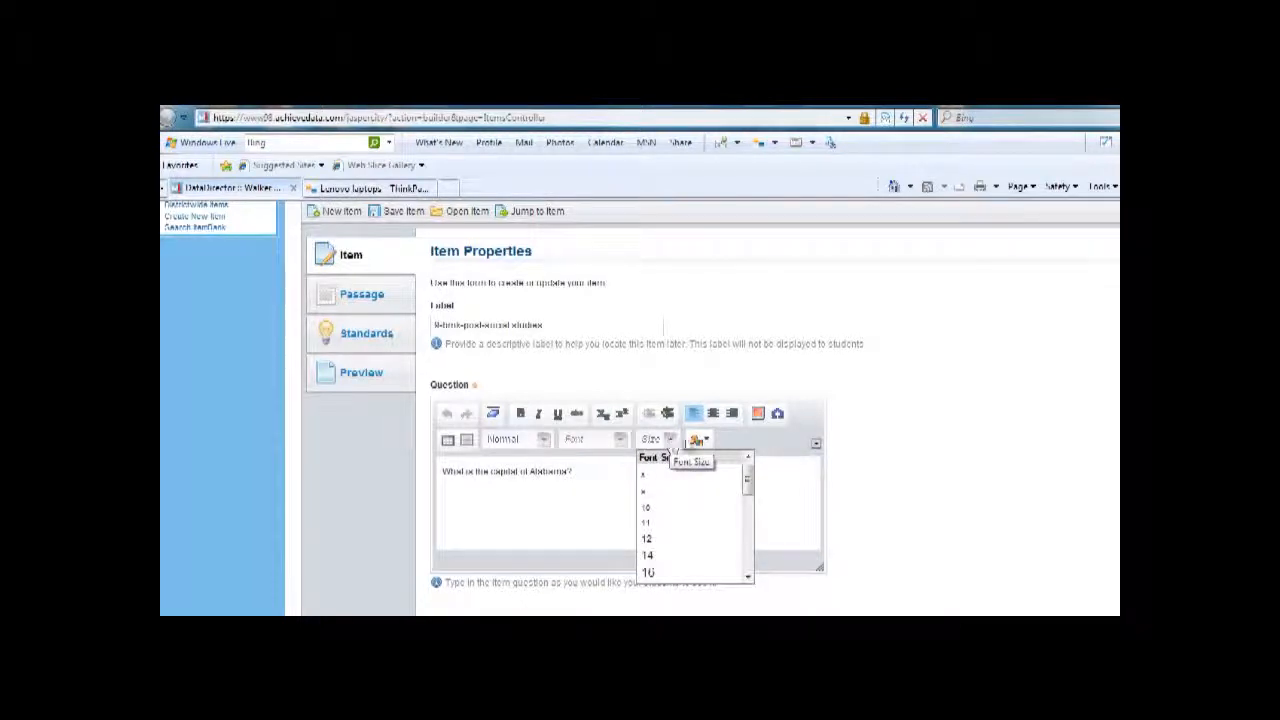
click(706, 442)
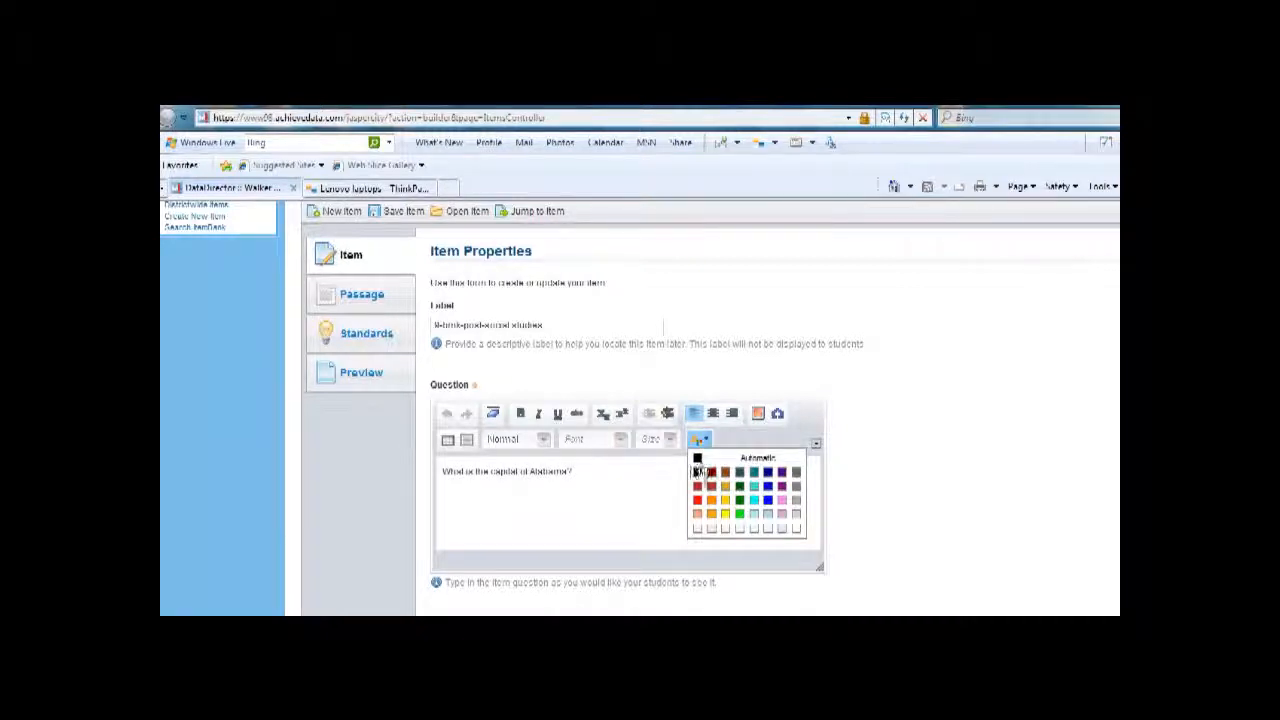
click(697, 501)
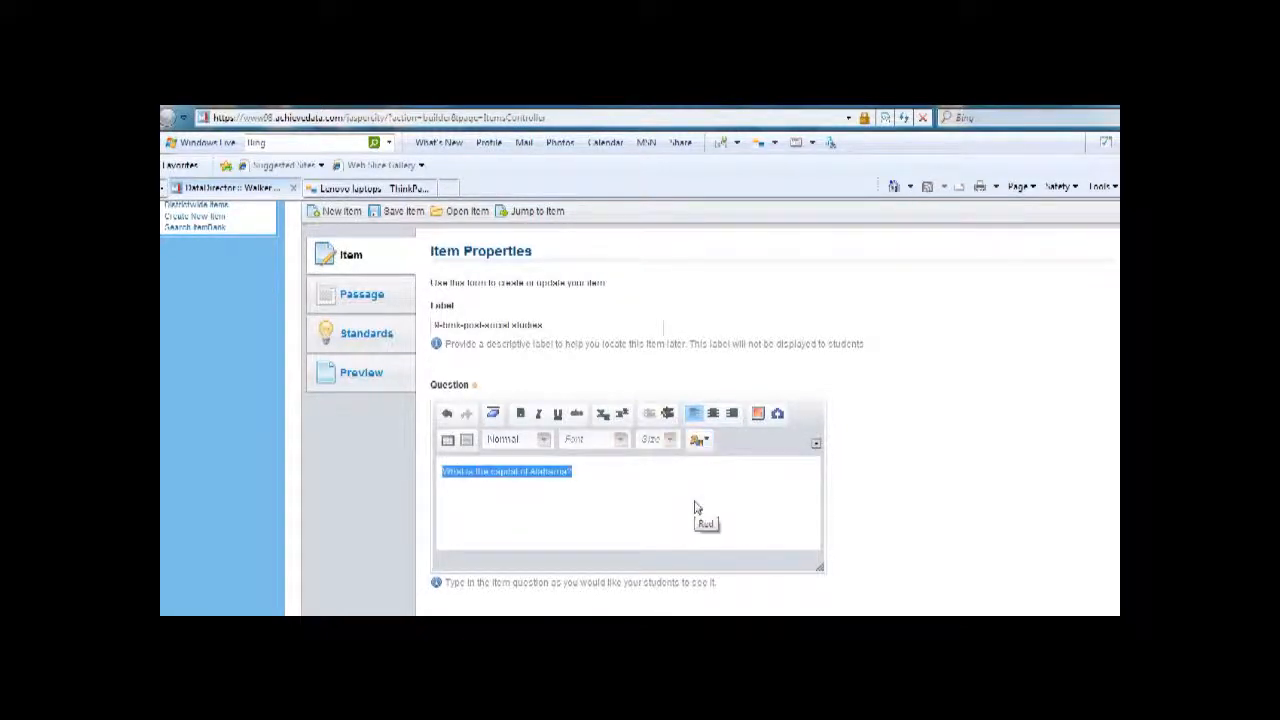
click(632, 508)
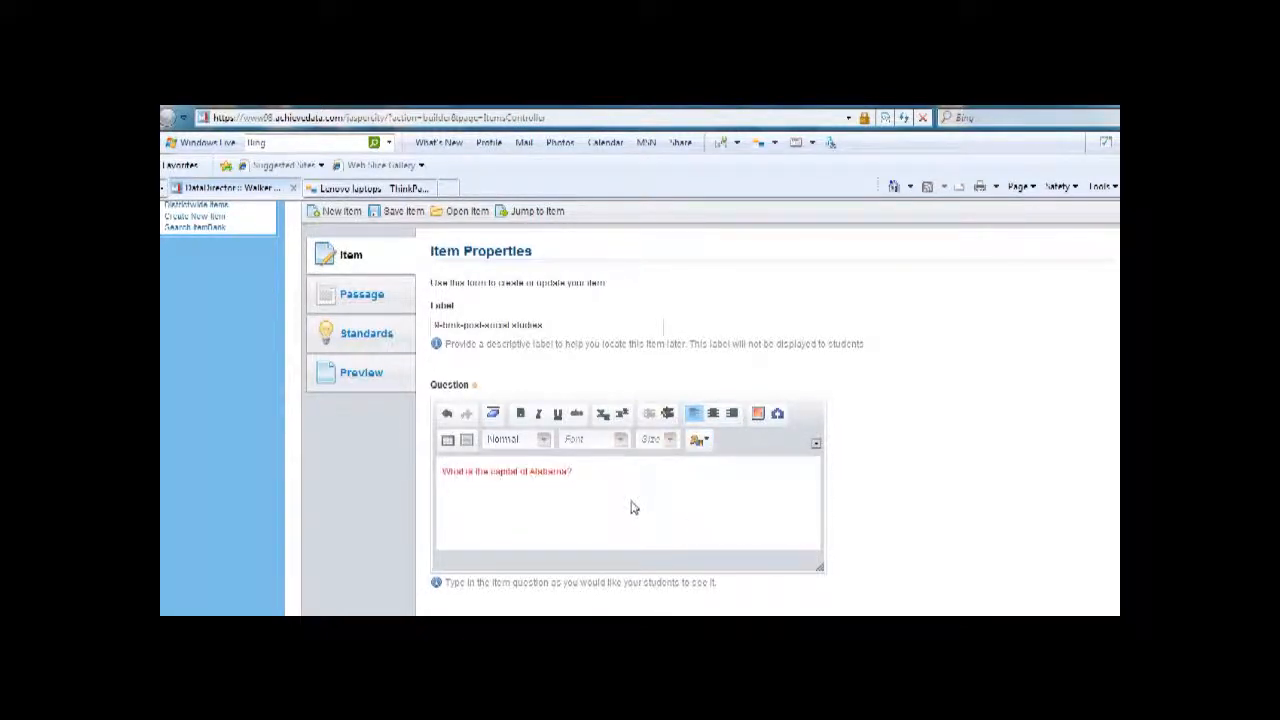
Step: Insert the Alabama outline map from My Images into the question
click(759, 416)
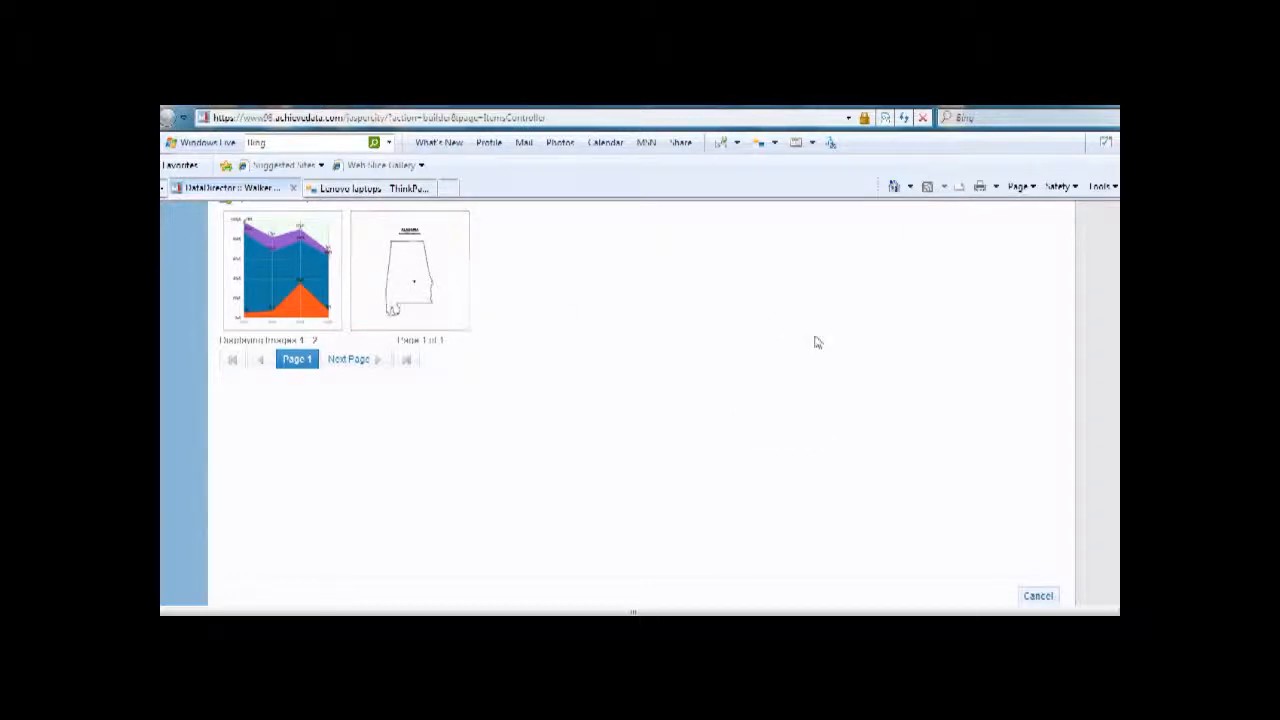
scroll(640, 400, up, 2)
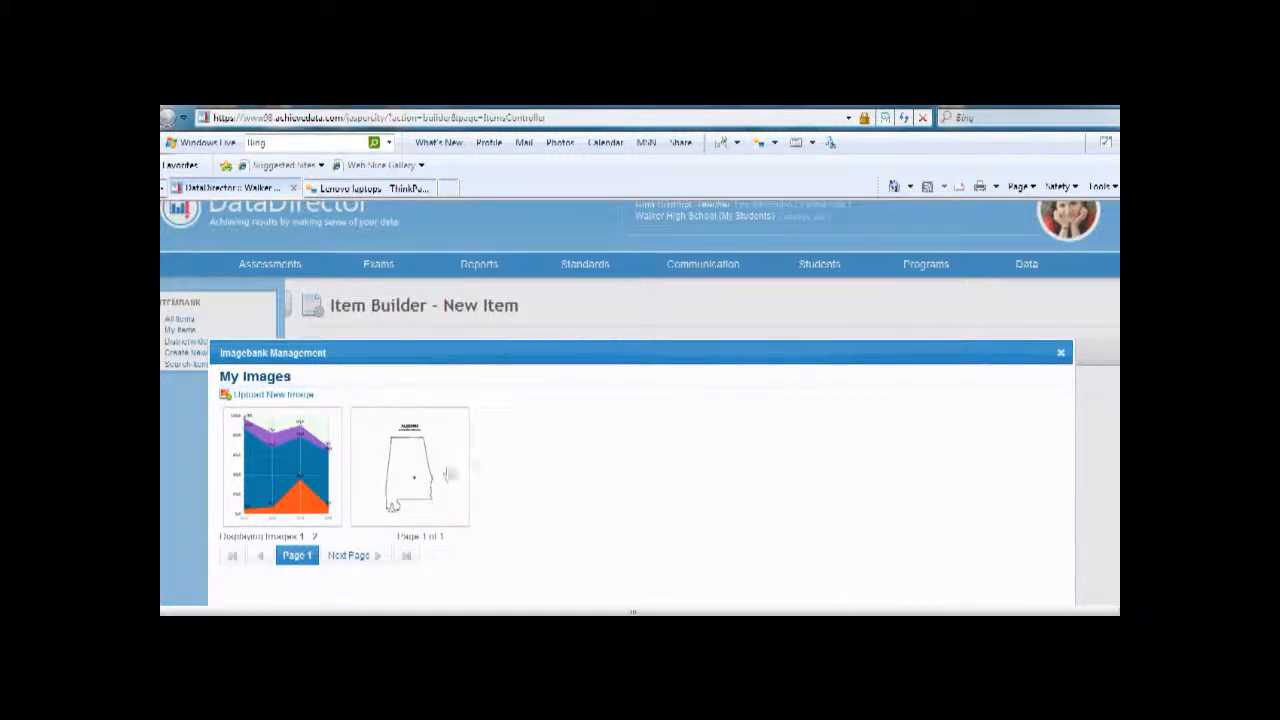
click(414, 472)
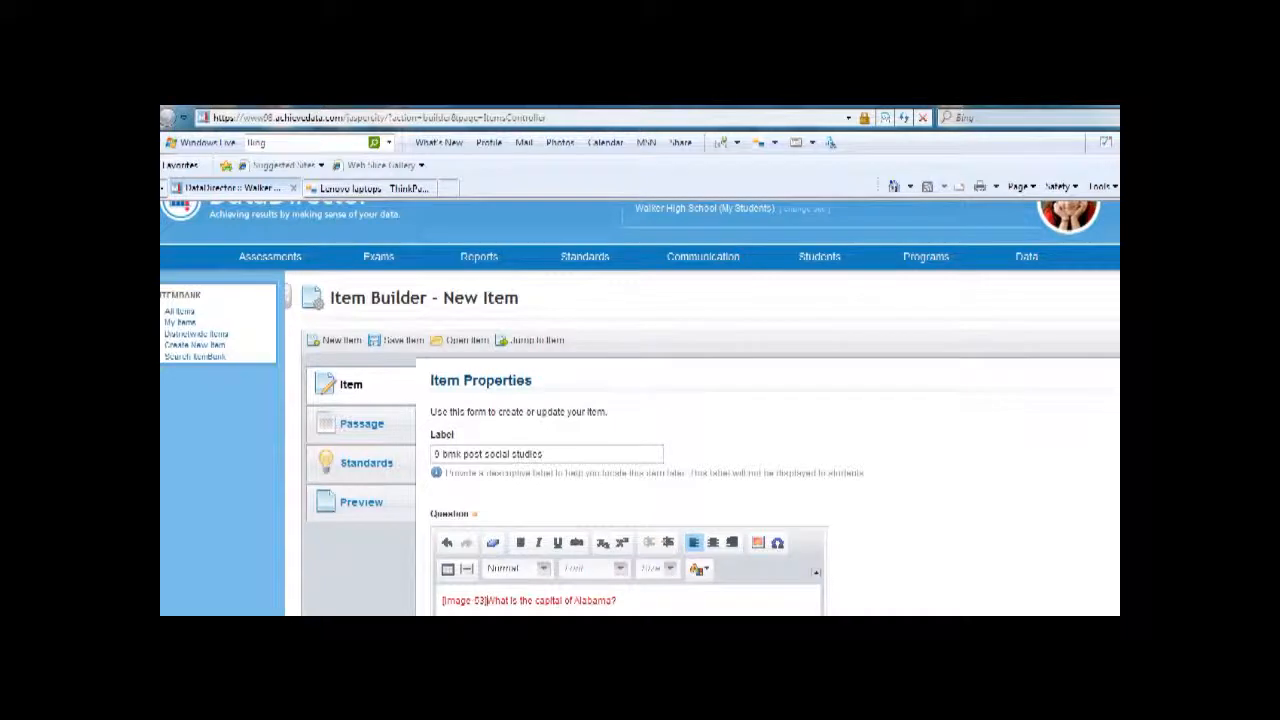
Step: Enter "Montgomery" as the first answer choice and mark it as correct
scroll(763, 375, down, 3)
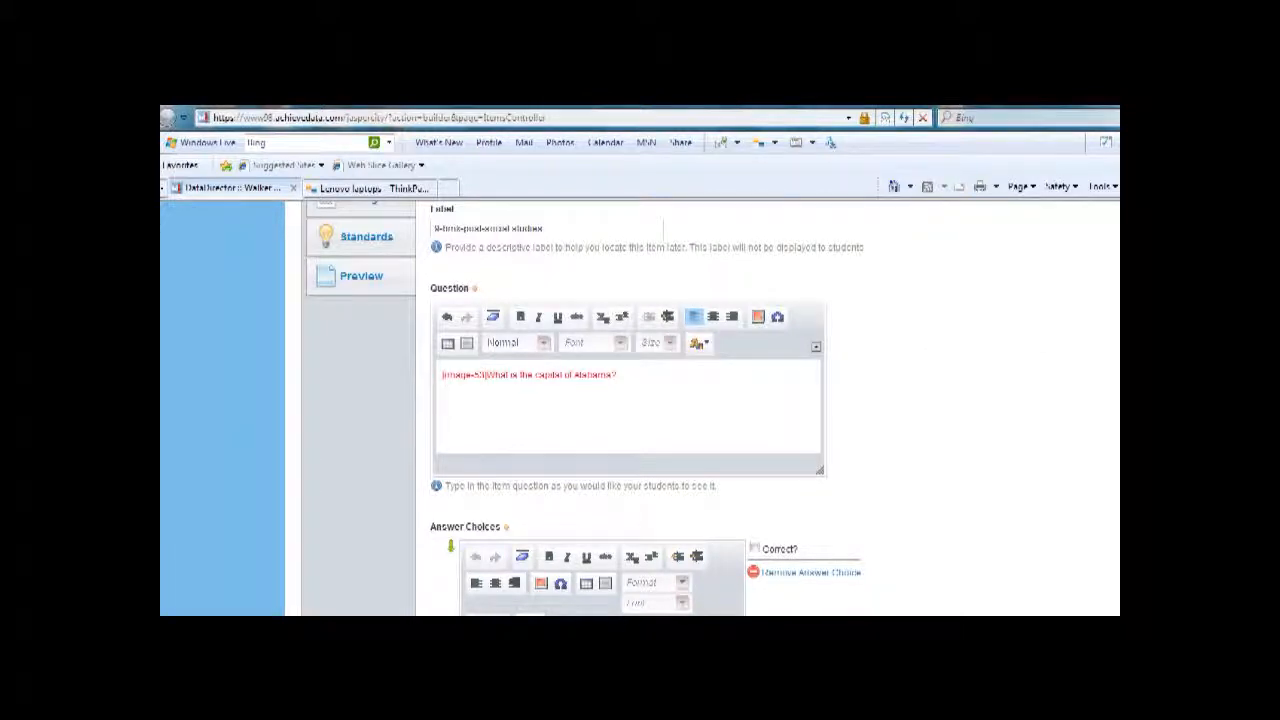
scroll(640, 410, down, 5)
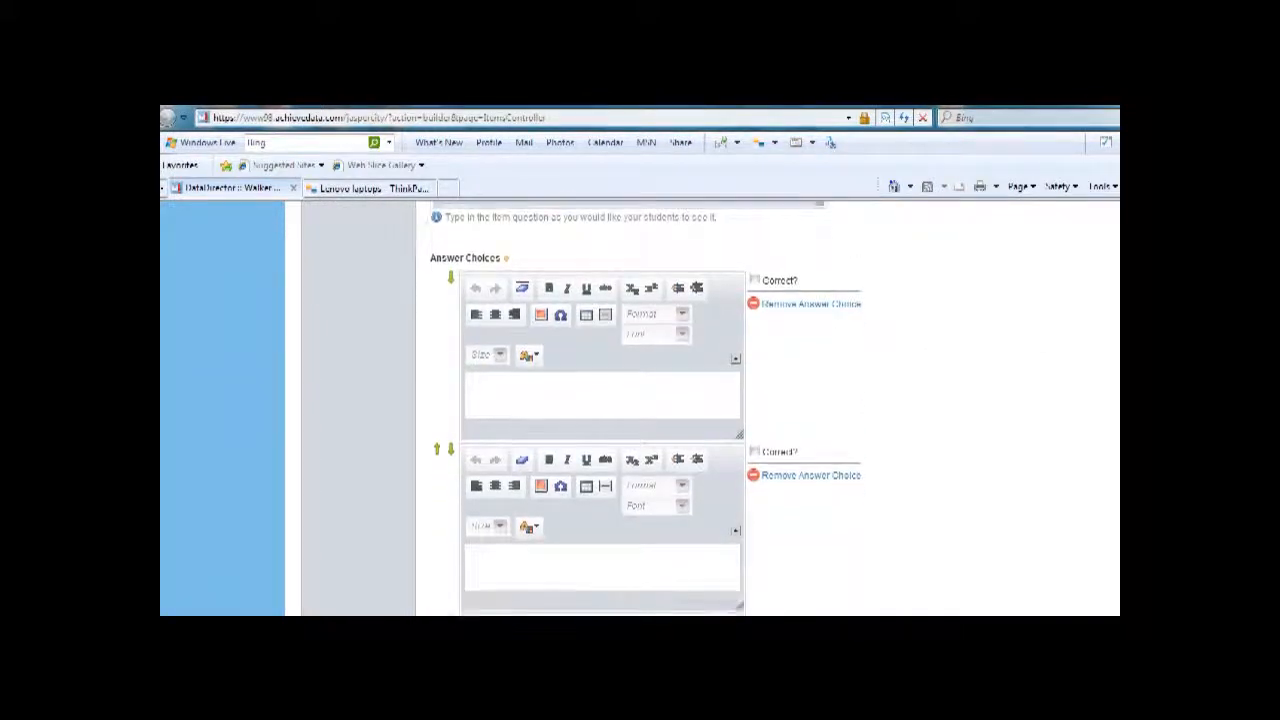
click(640, 404)
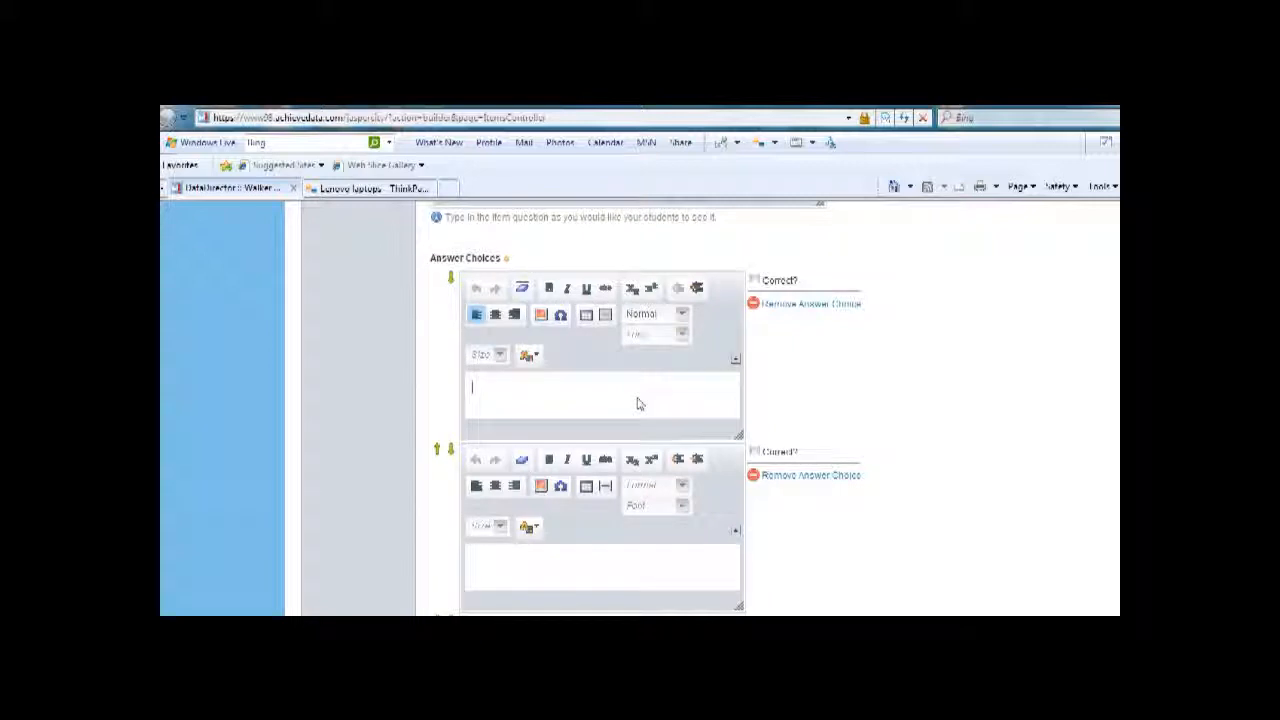
text(Montgomery)
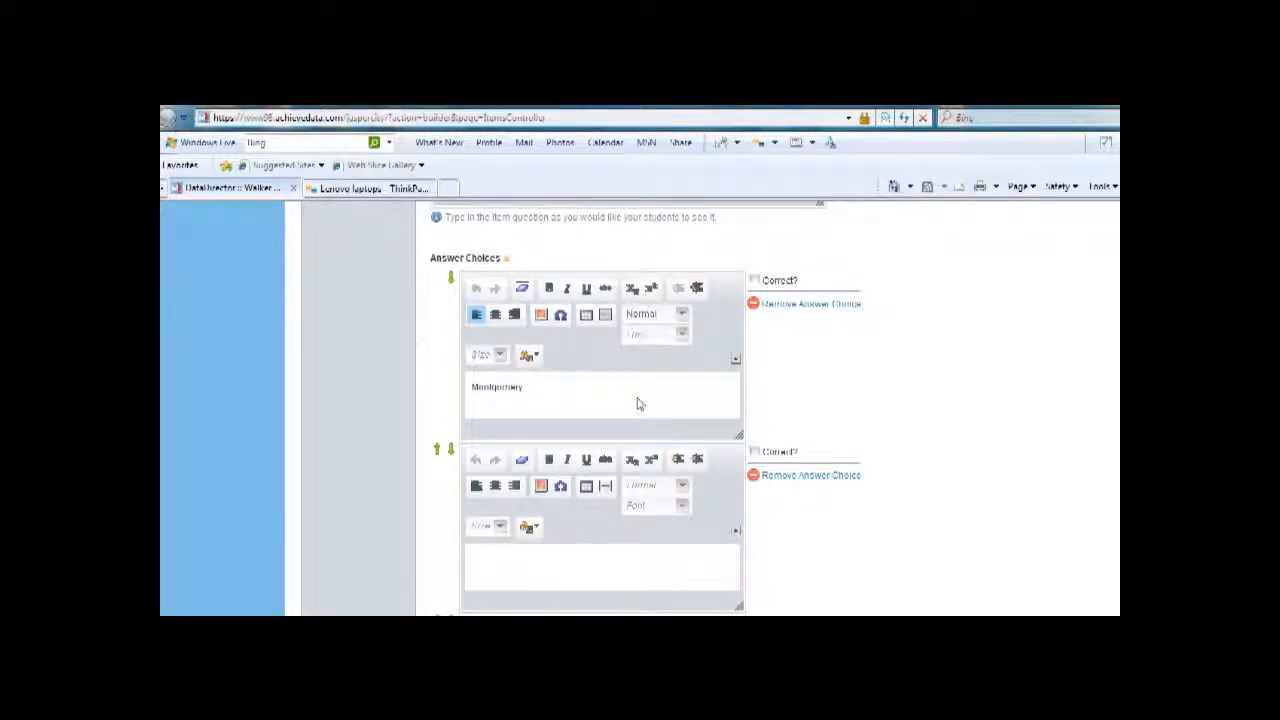
click(754, 281)
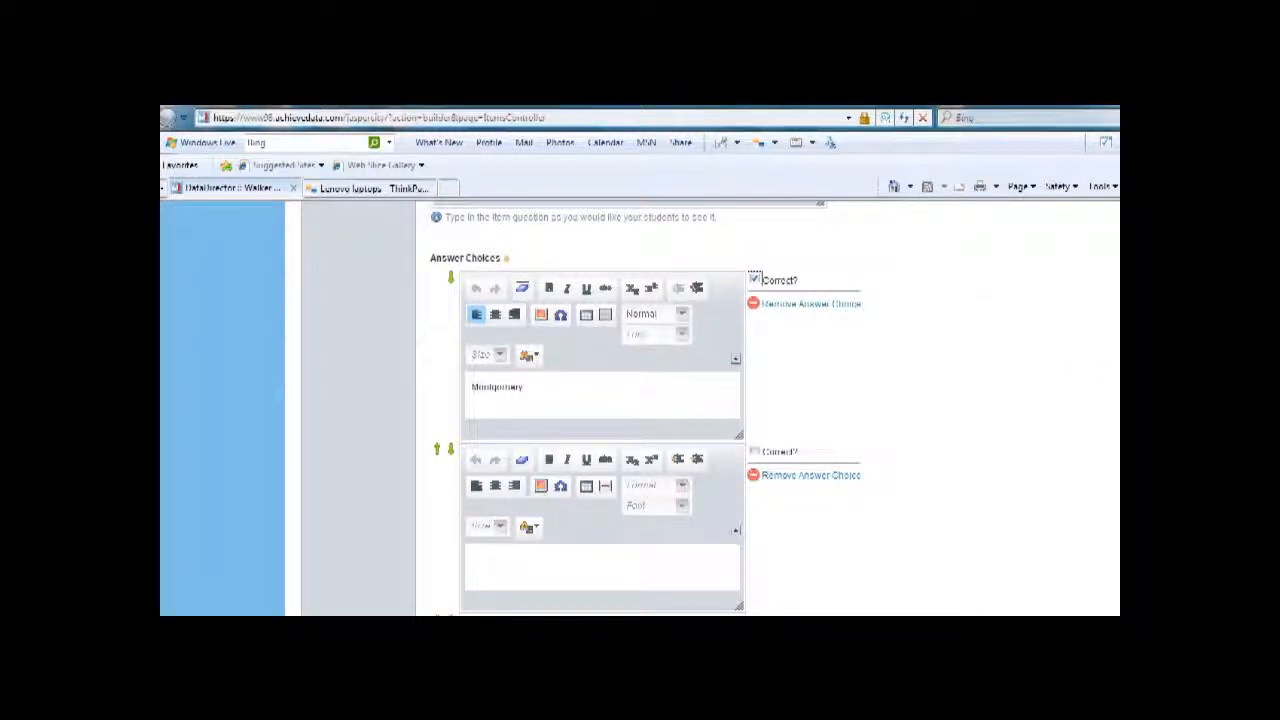
Step: Enter "Birmingham" as the second answer choice
scroll(785, 407, down, 3)
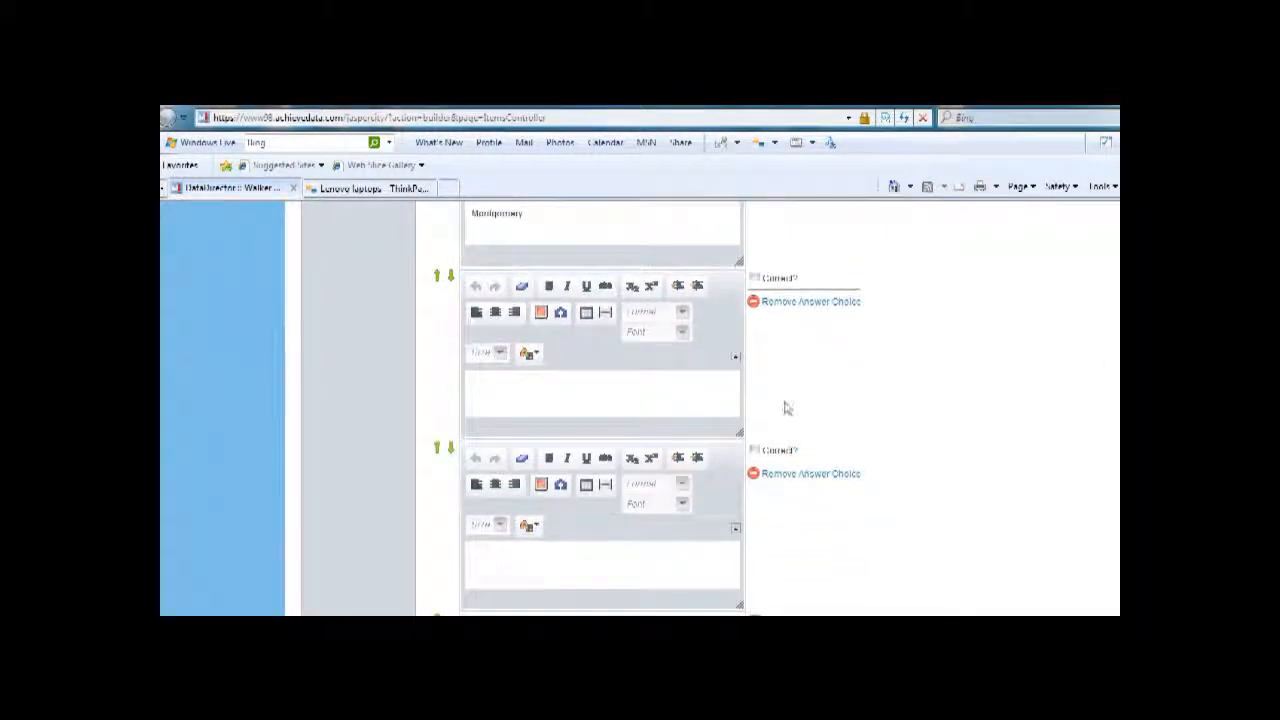
click(675, 410)
text(Birminghma)
key(BackSpace)
key(BackSpace)
text(am)
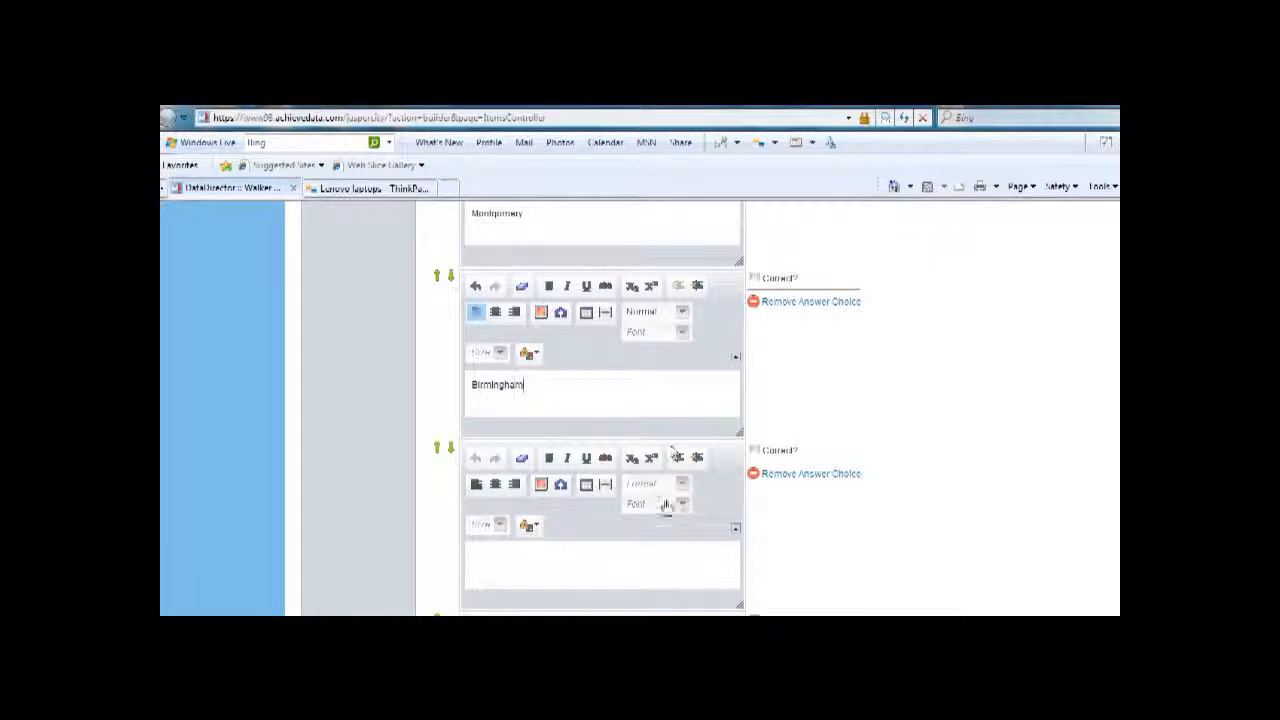
Step: Enter "Mobile" as the third answer choice and "Huntsville" as the fourth
click(595, 562)
text(Bobile)
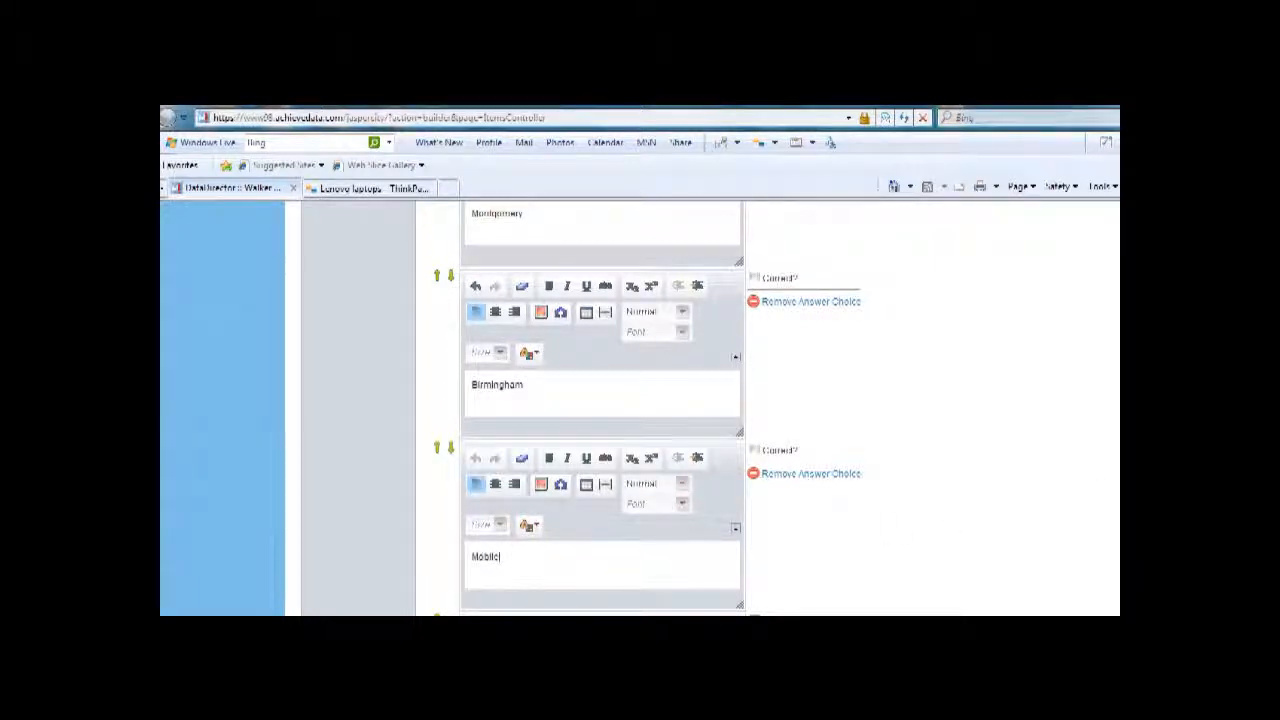
scroll(1118, 494, down, 2)
scroll(1105, 485, down, 3)
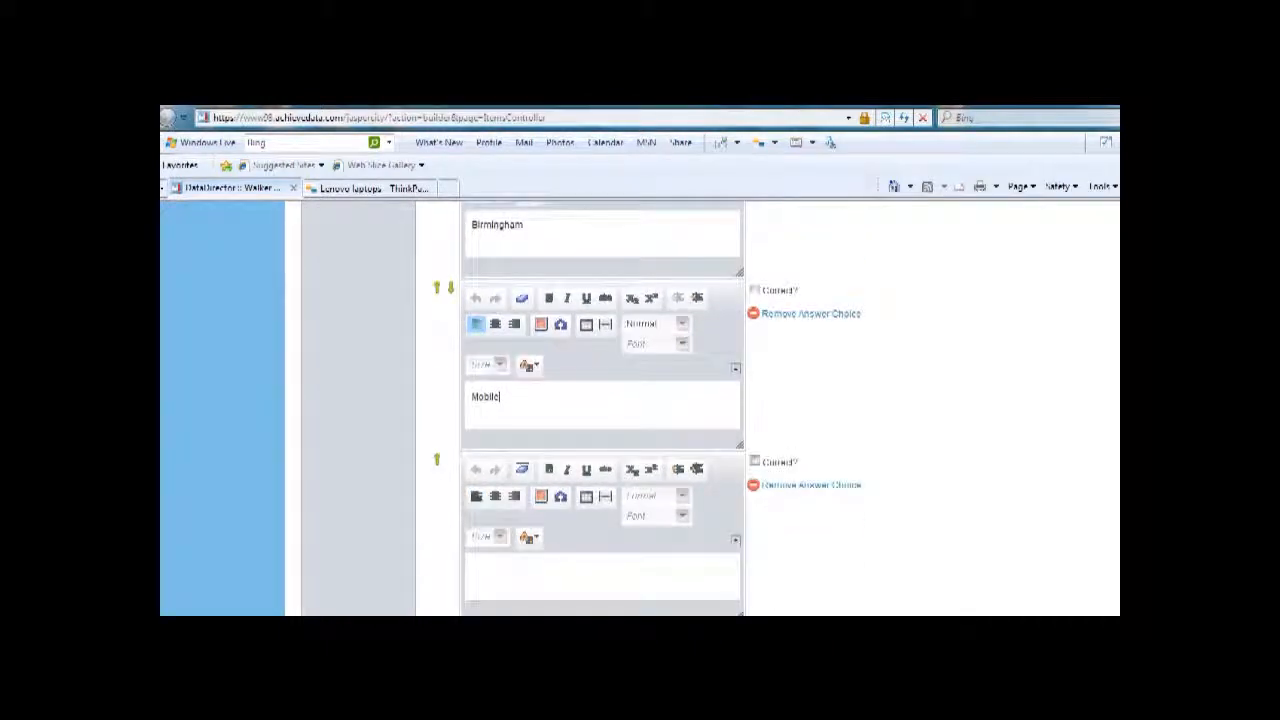
click(637, 581)
text(Huntsville)
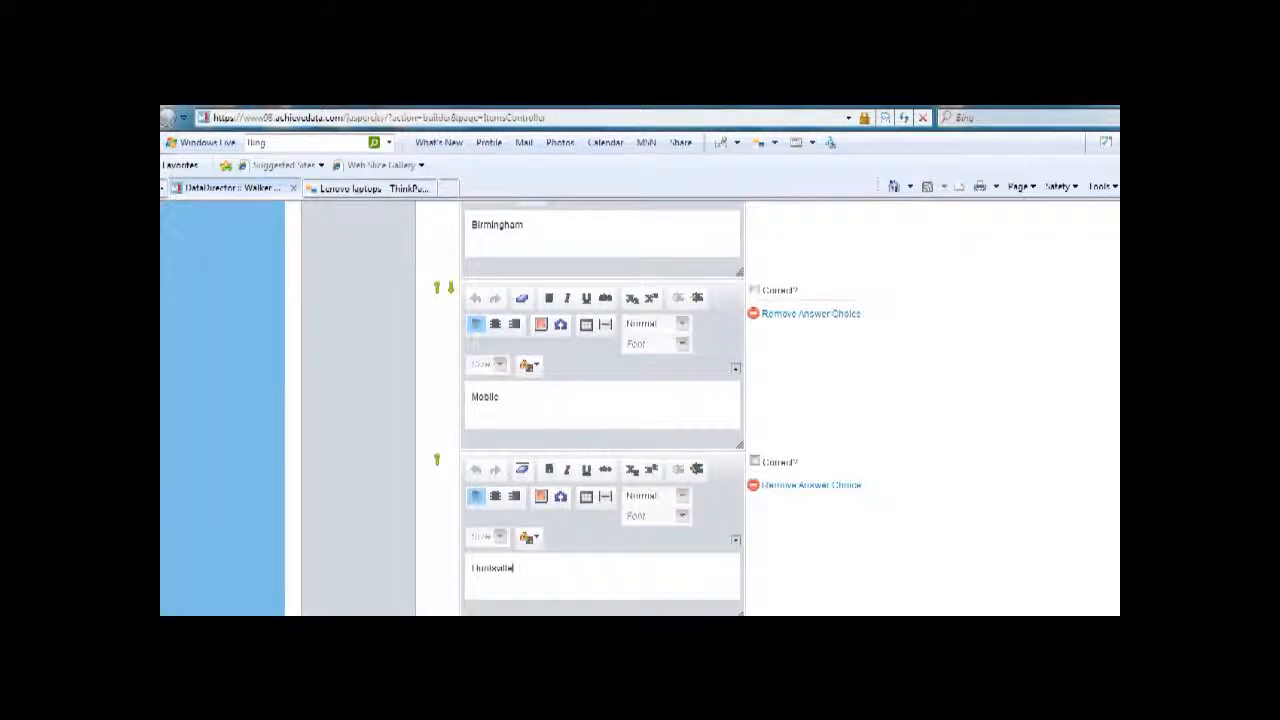
Step: Reorder the answer choices by moving Montgomery down two places to the third position
scroll(1110, 476, up, 6)
scroll(677, 344, up, 2)
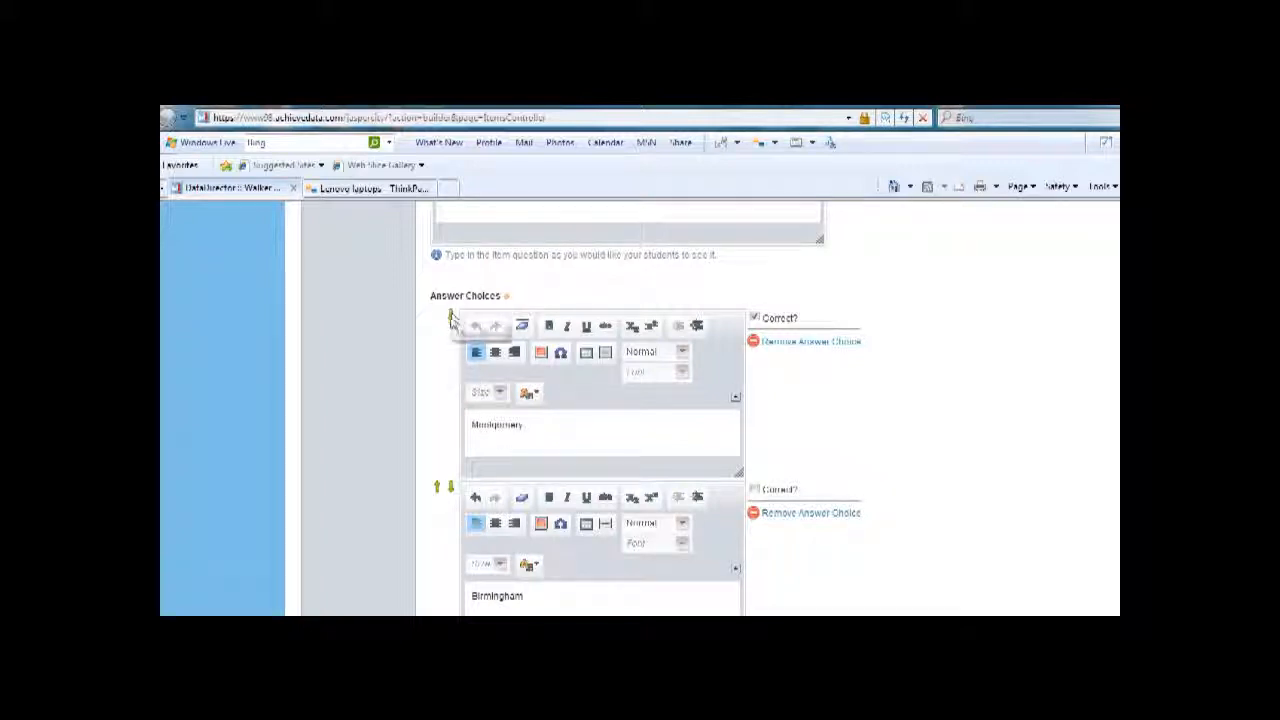
click(451, 318)
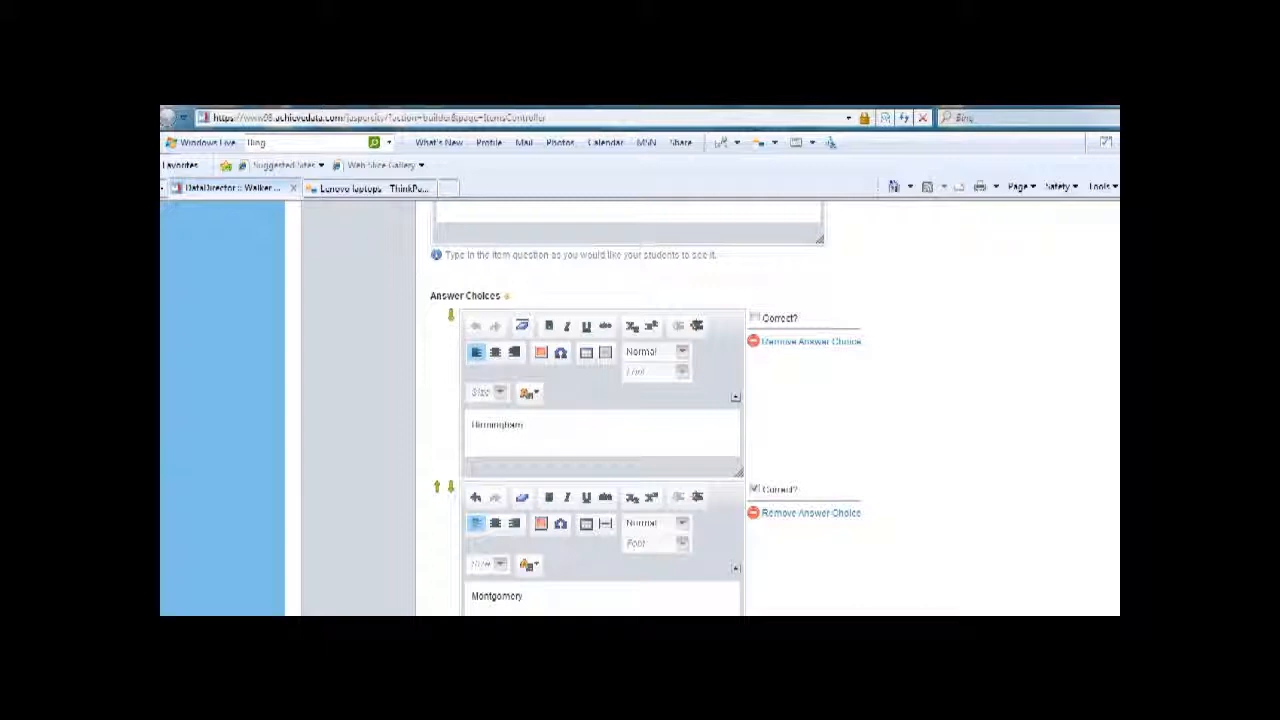
scroll(598, 340, down, 3)
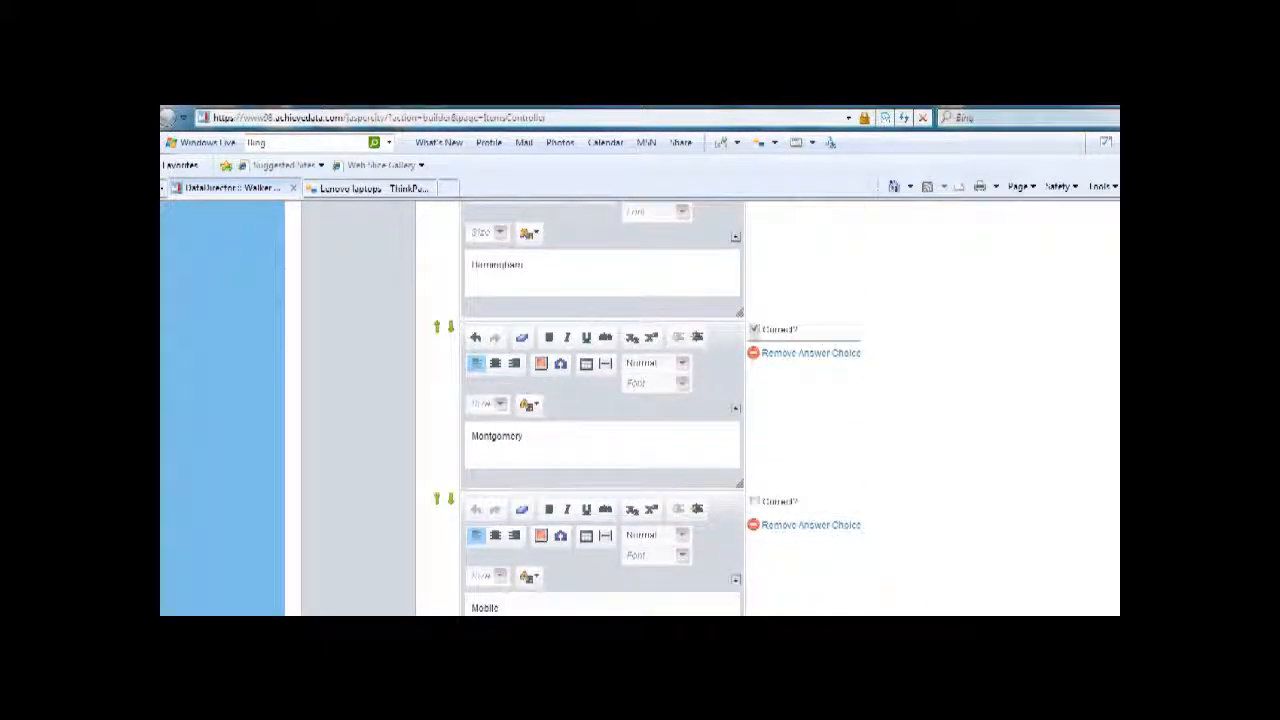
click(450, 330)
Step: Set the cognitive difficulty to Level 1 - Basic Skills and create the item
scroll(598, 406, down, 5)
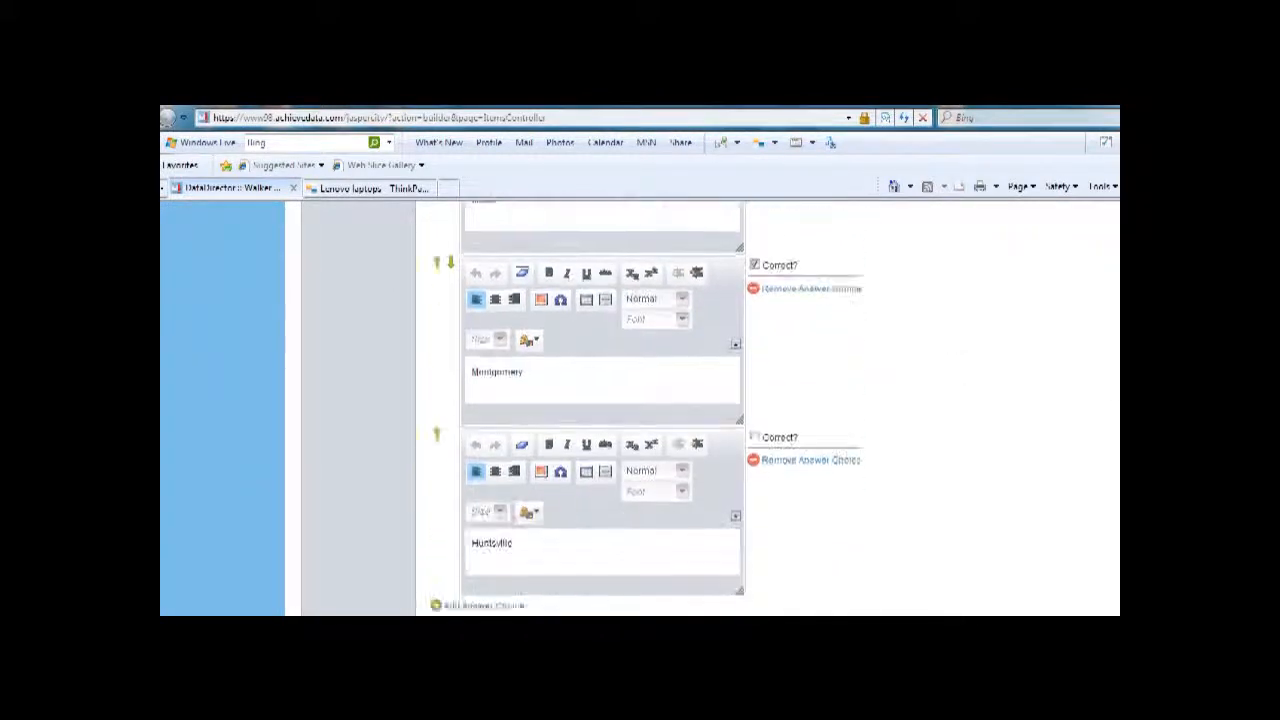
scroll(598, 406, down, 5)
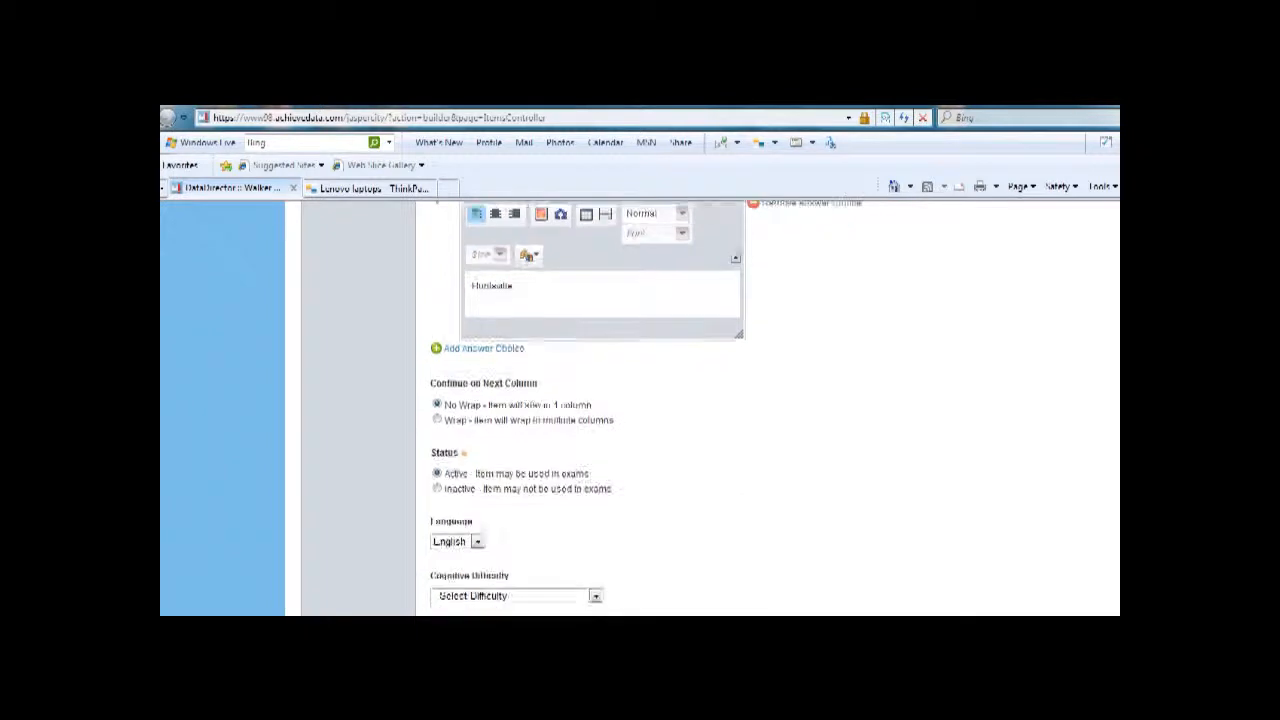
scroll(598, 406, down, 2)
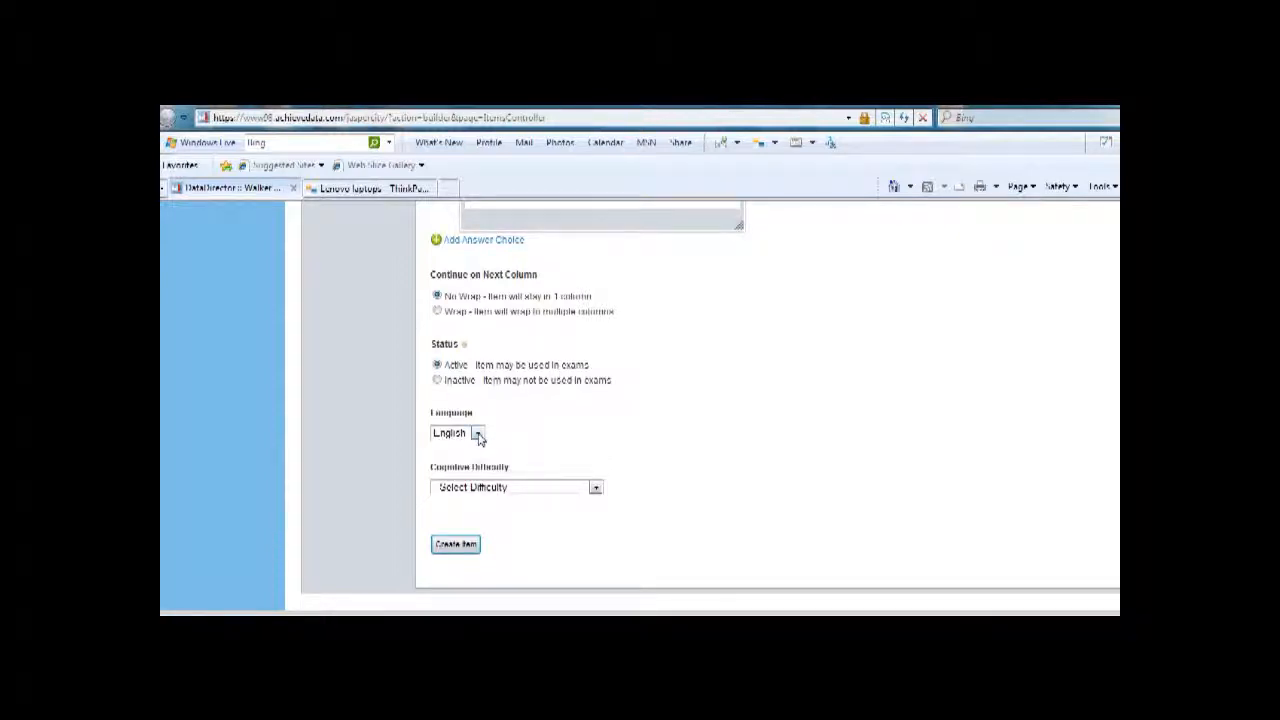
click(596, 489)
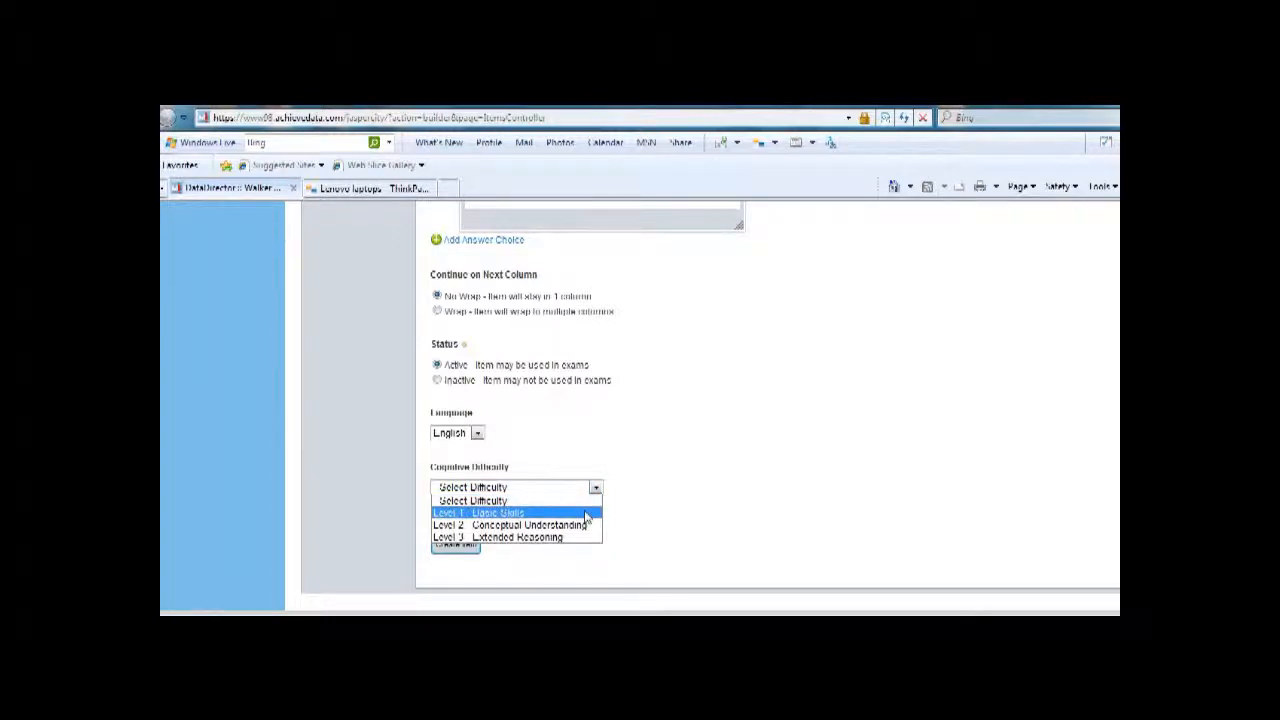
click(586, 514)
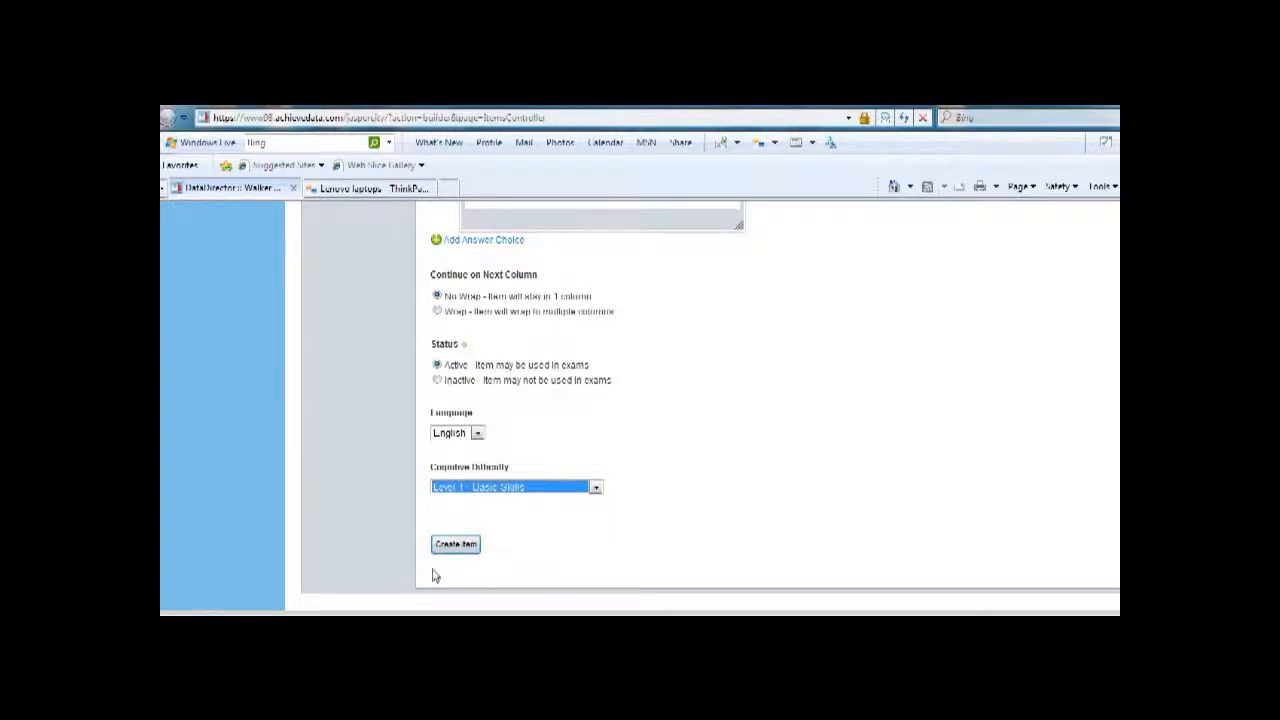
click(456, 545)
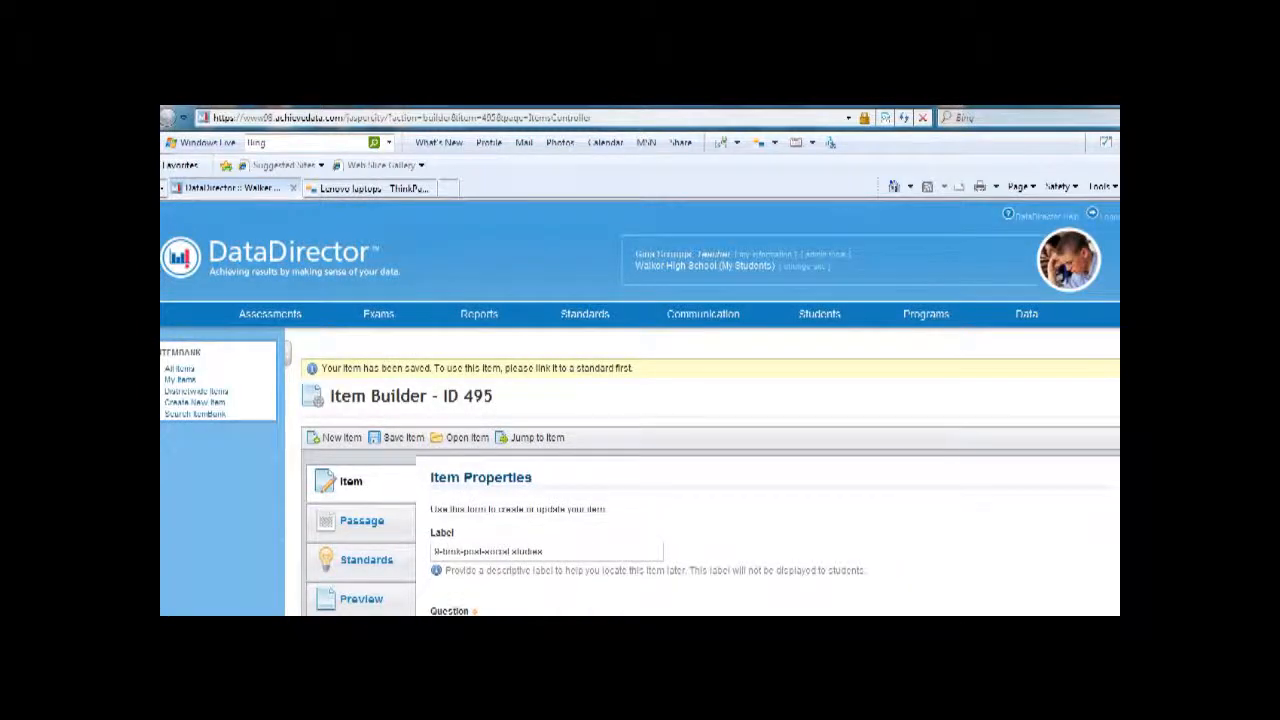
Step: Open the search for standards to link to the item and restrict it to grade 9
scroll(751, 229, down, 3)
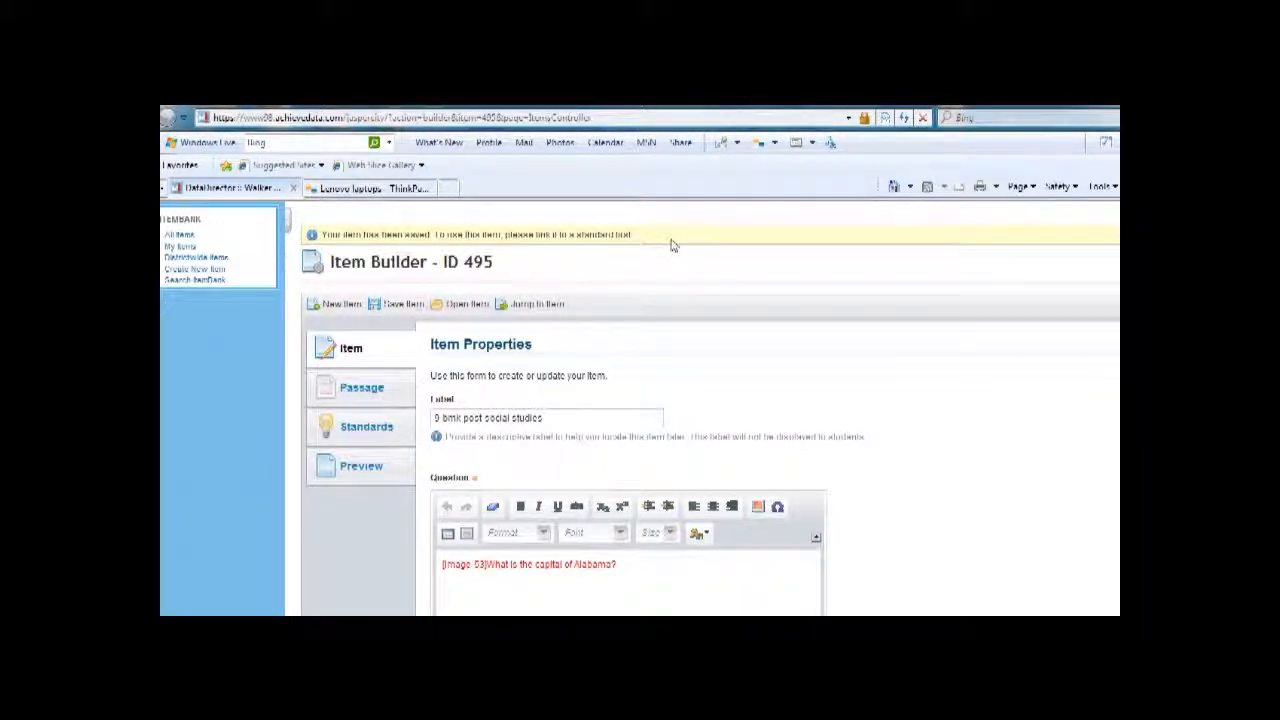
click(364, 429)
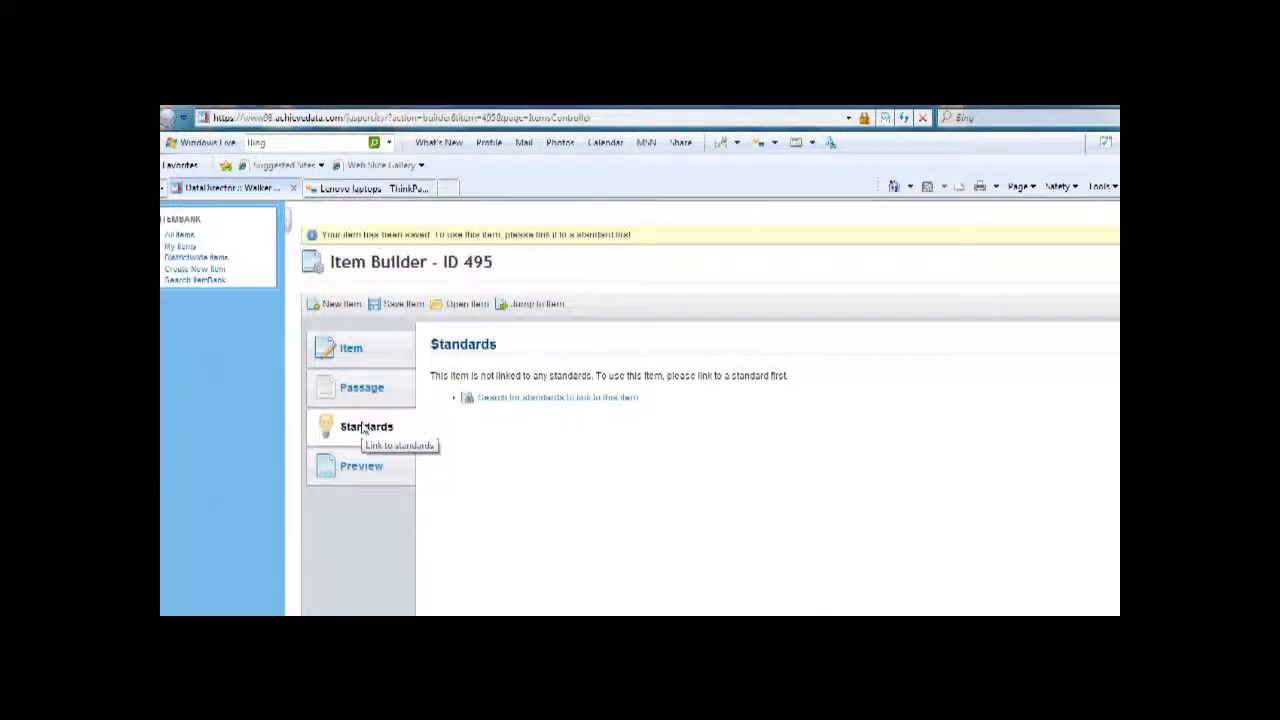
click(516, 398)
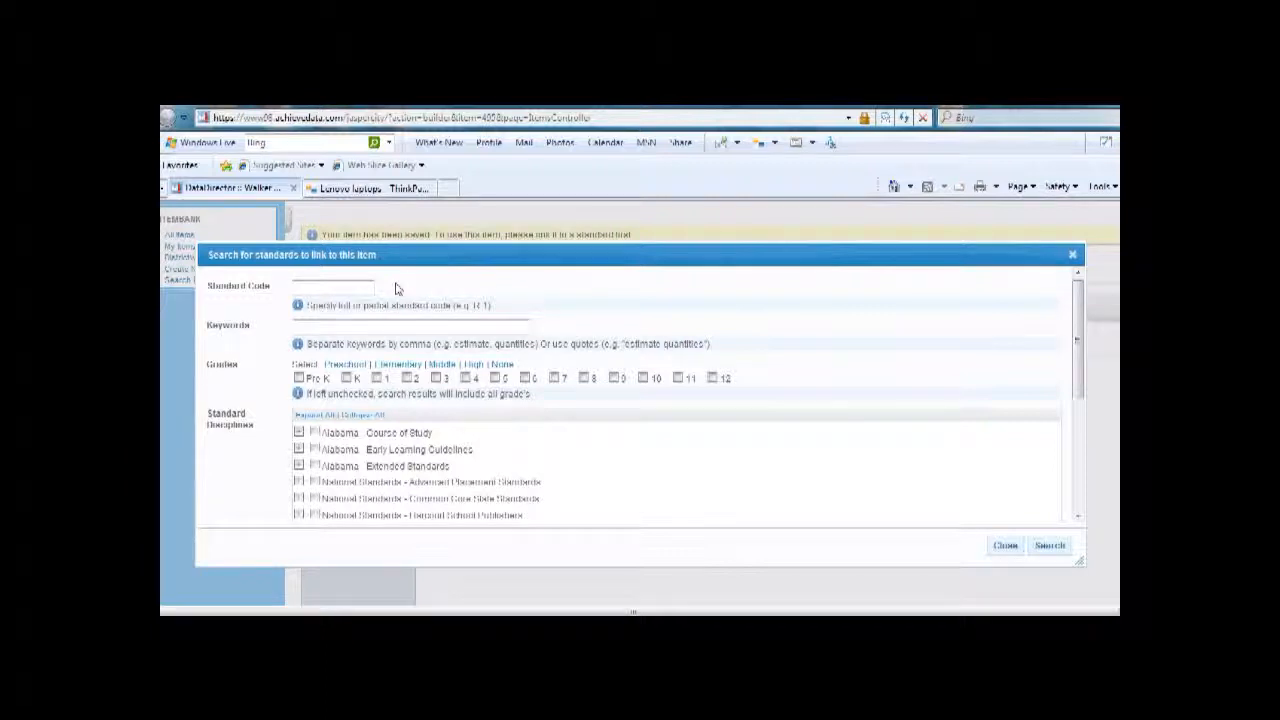
click(403, 326)
drag(1079, 313, 1079, 352)
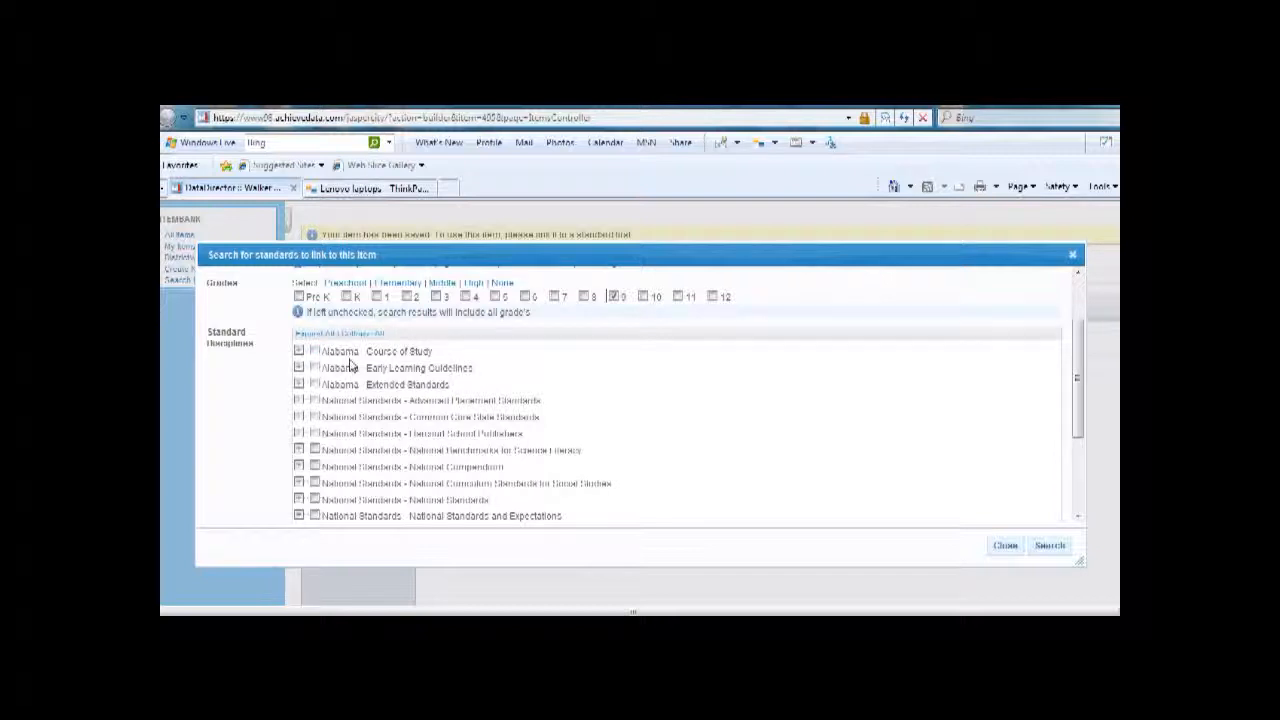
Step: Search for standard W.9.1.0 on the Renaissance under Alabama - Course of Study, Social Studies (2004), Ninth Grade
click(298, 352)
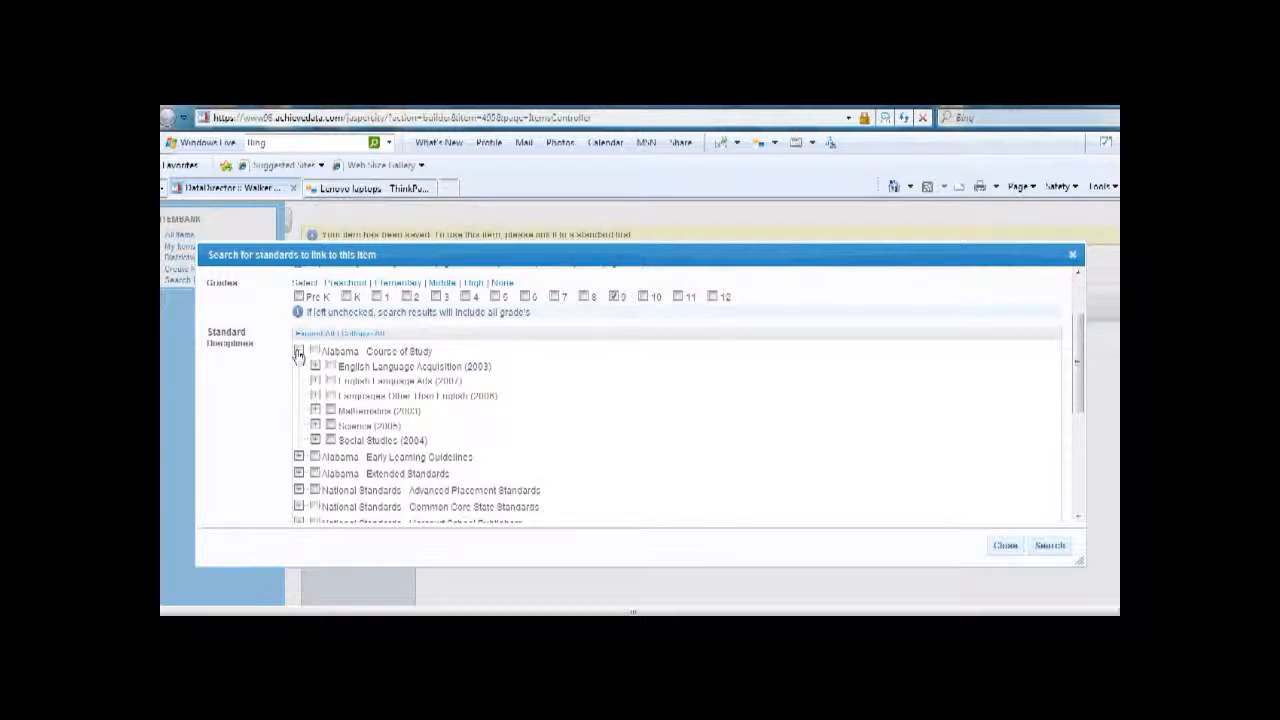
click(315, 441)
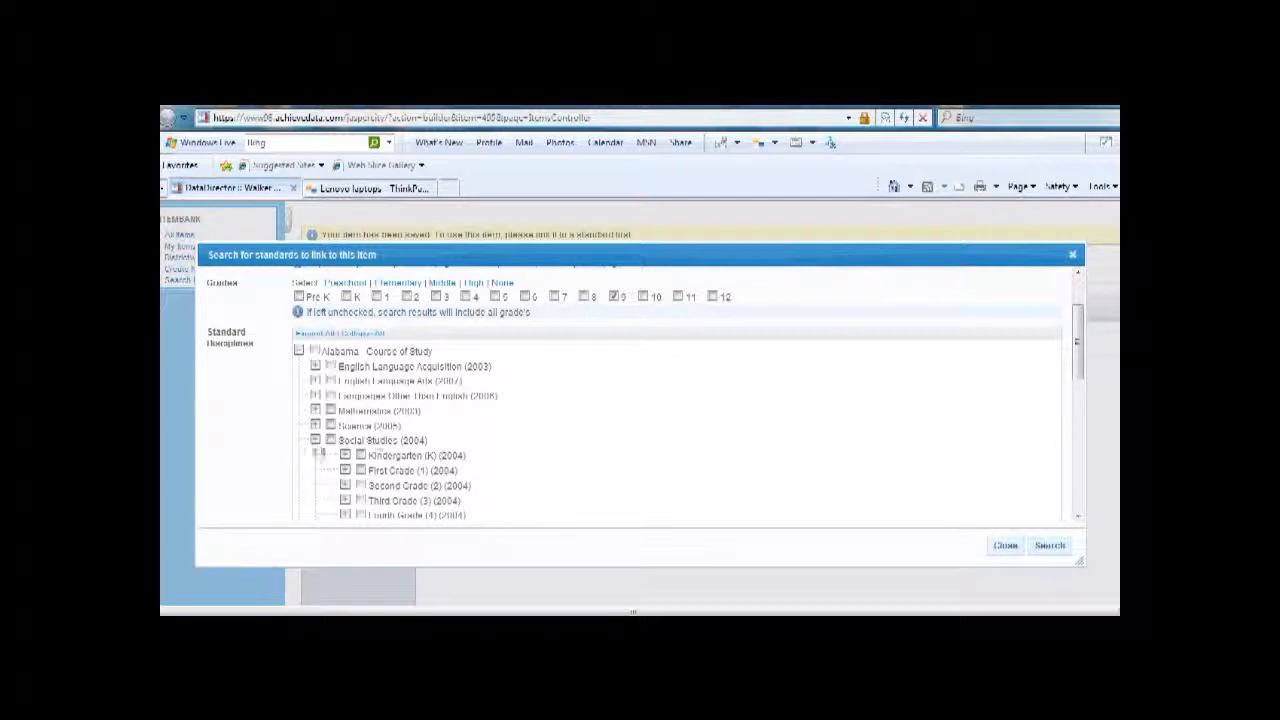
drag(1080, 345, 1080, 382)
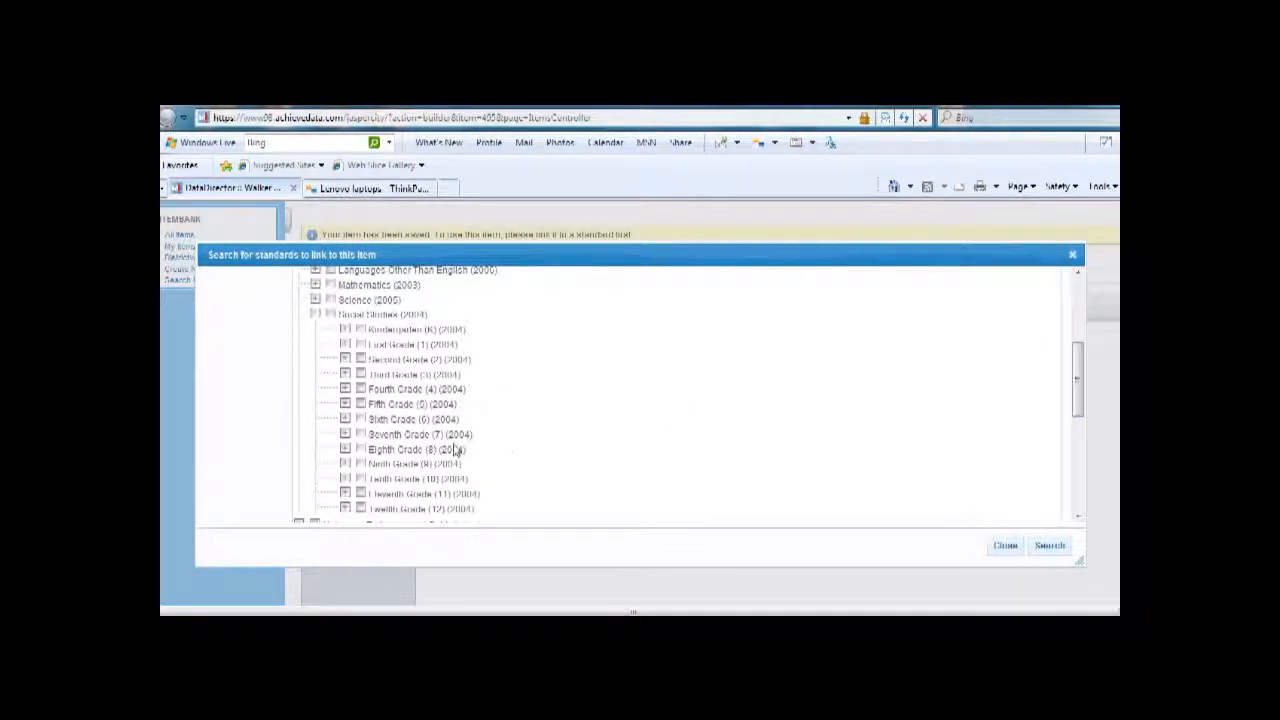
click(345, 465)
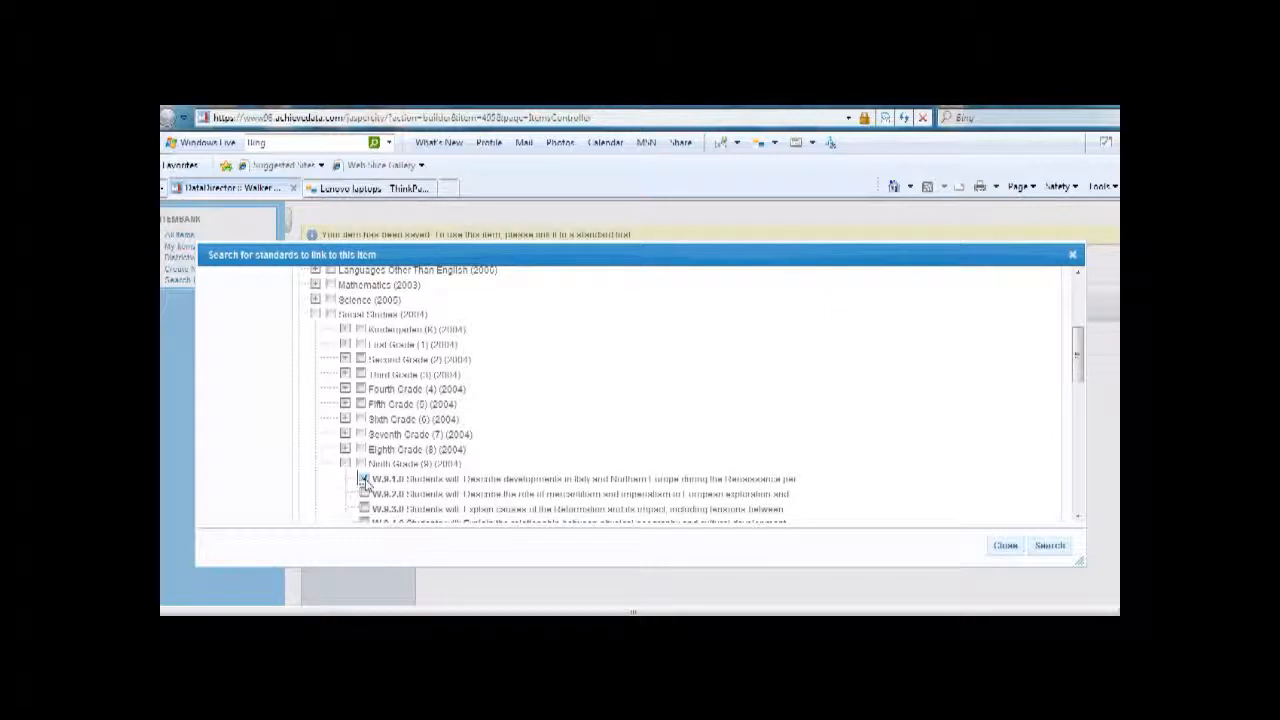
click(1050, 547)
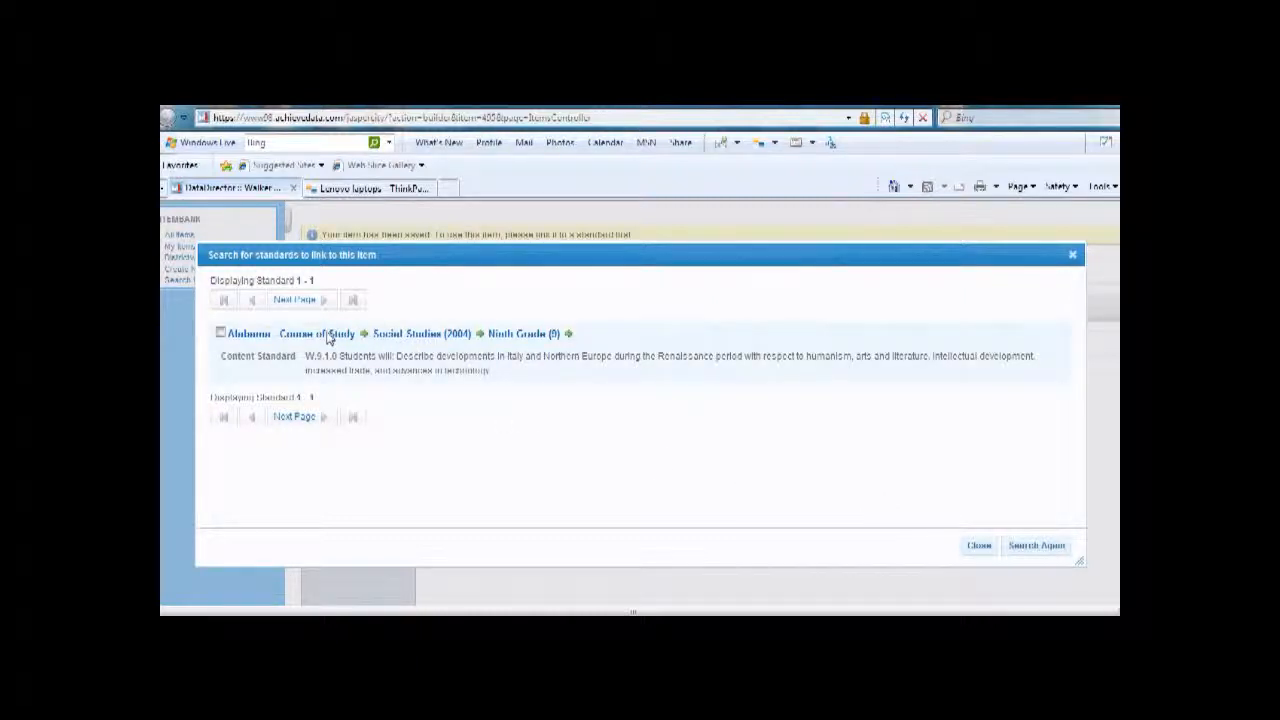
Step: Link the Ninth Grade standard W.9.1.0 to the item, keep the link, and close the standards search
click(222, 335)
click(222, 334)
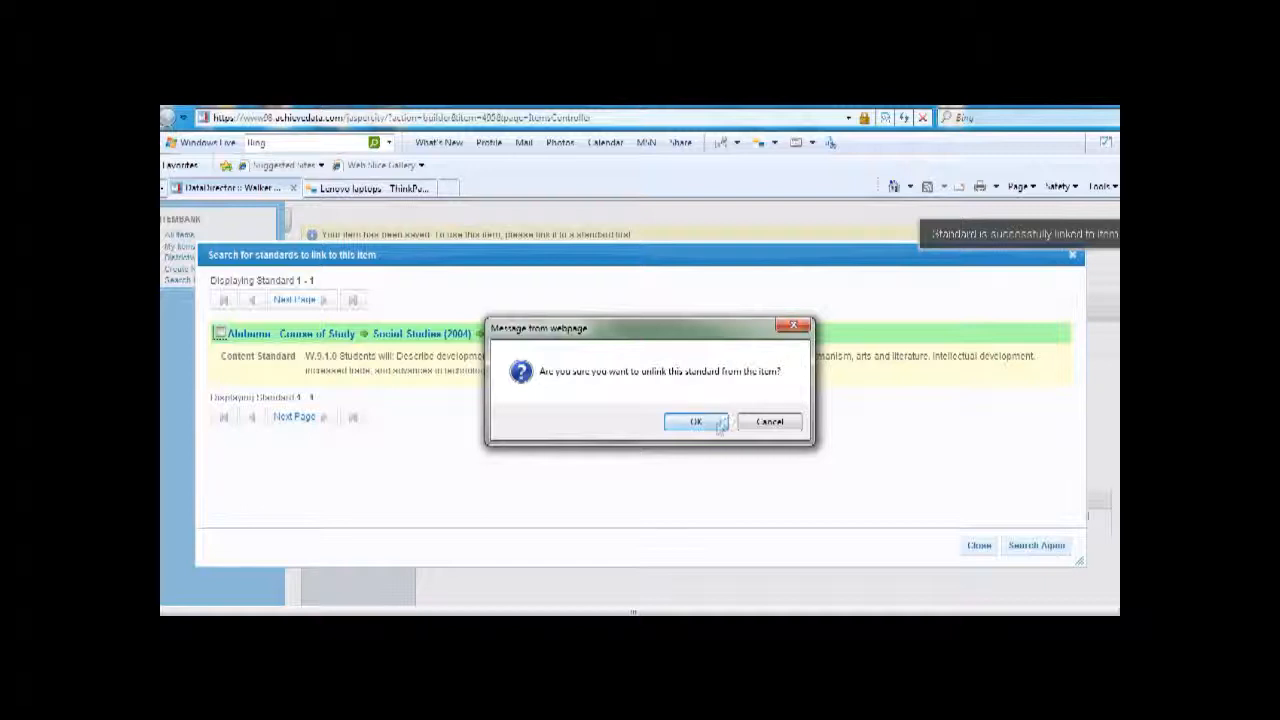
click(769, 422)
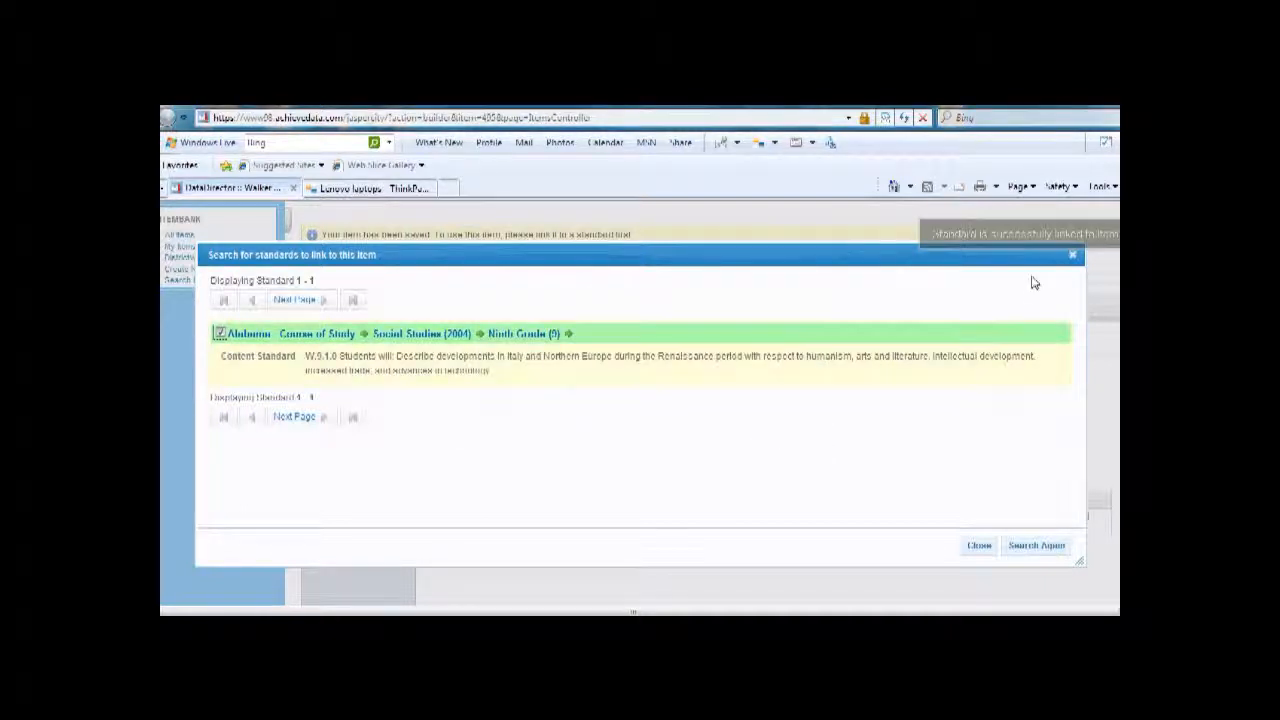
click(979, 547)
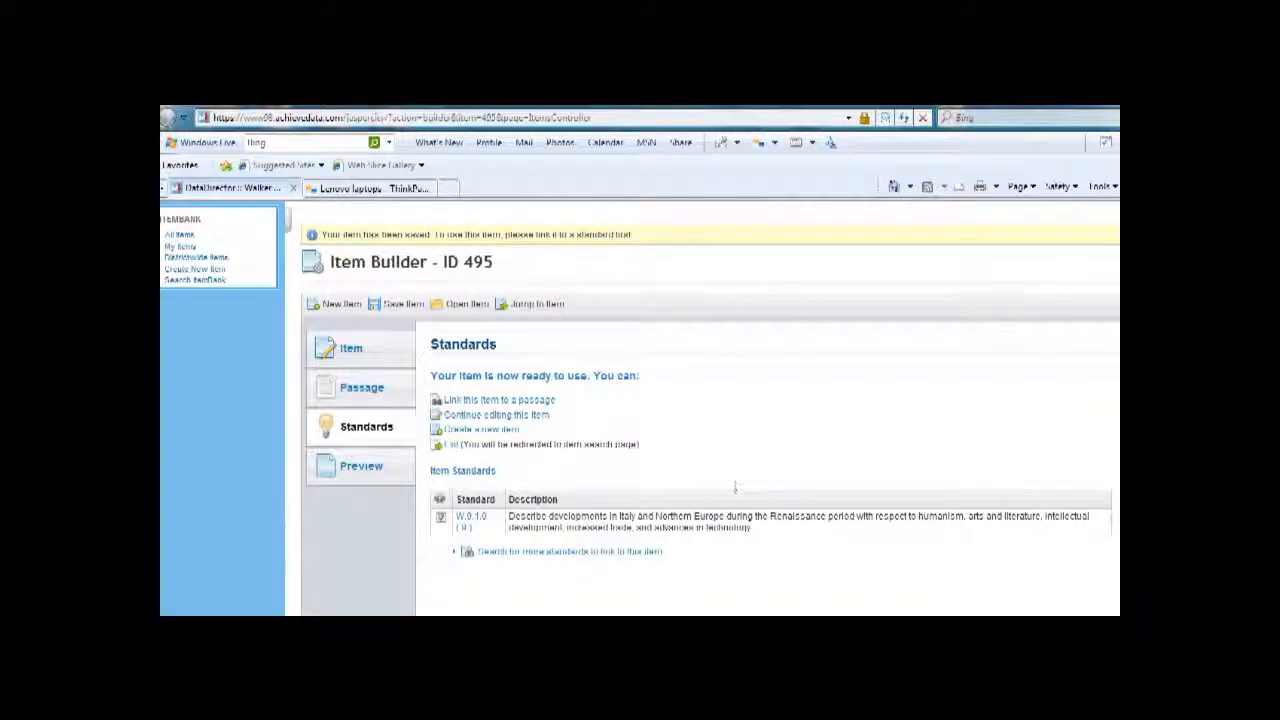
Step: Review the item's properties, including its question, answer choices and status
click(389, 357)
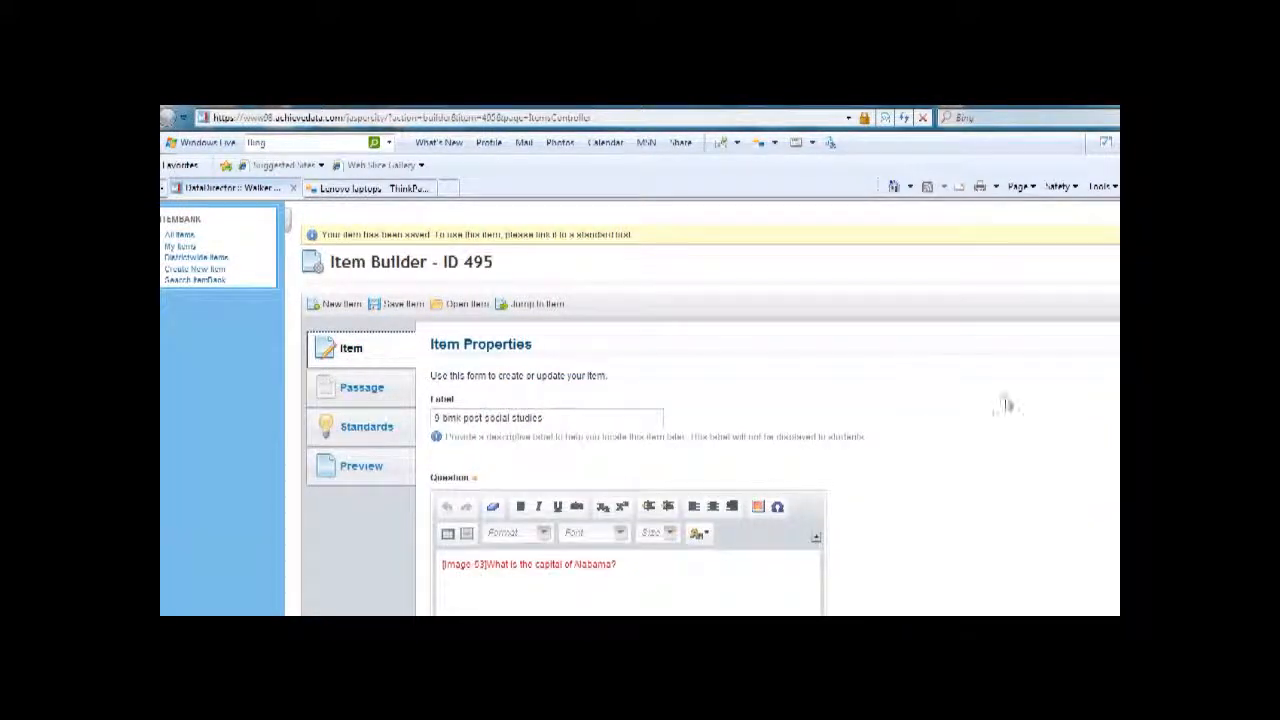
scroll(640, 407, down, 5)
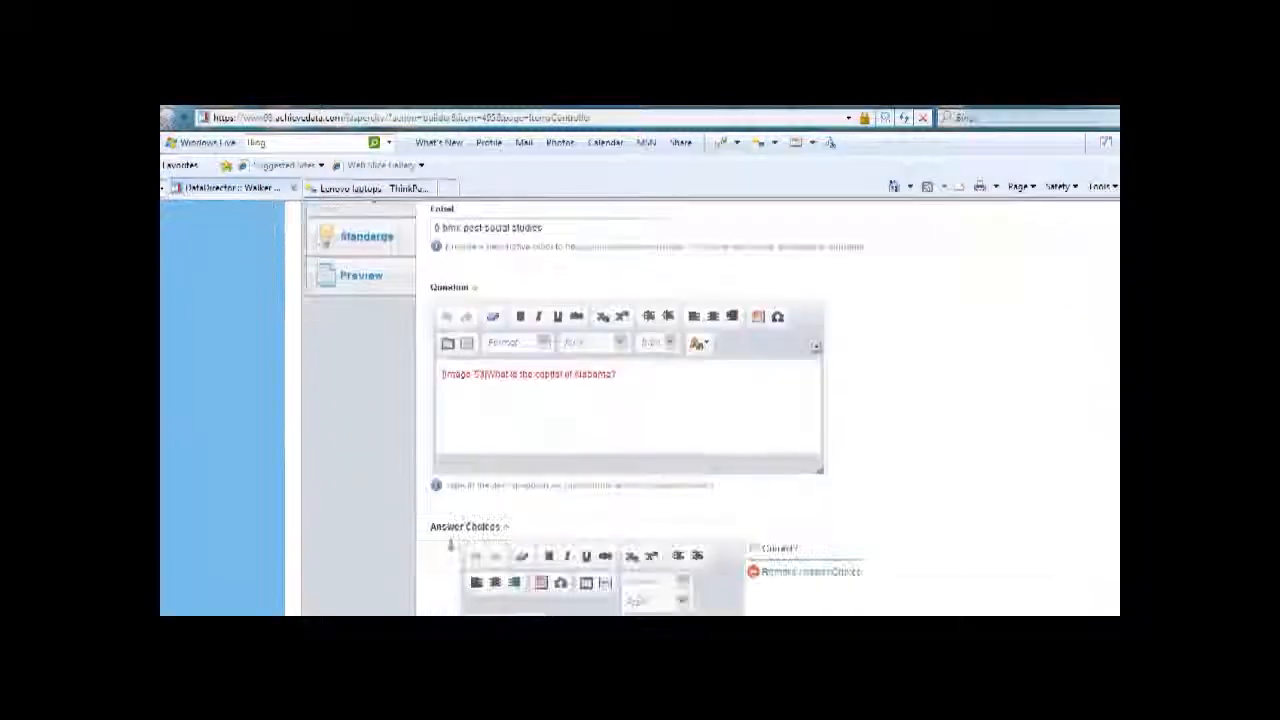
scroll(640, 407, down, 10)
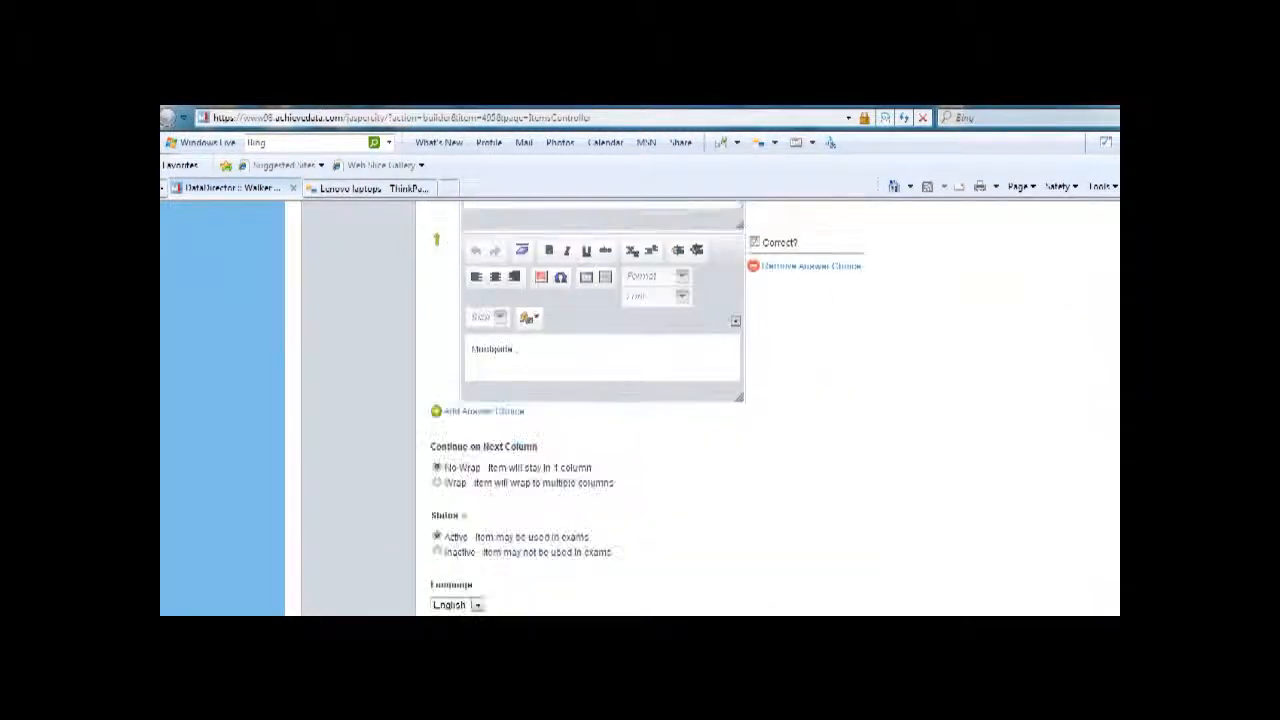
scroll(640, 407, up, 15)
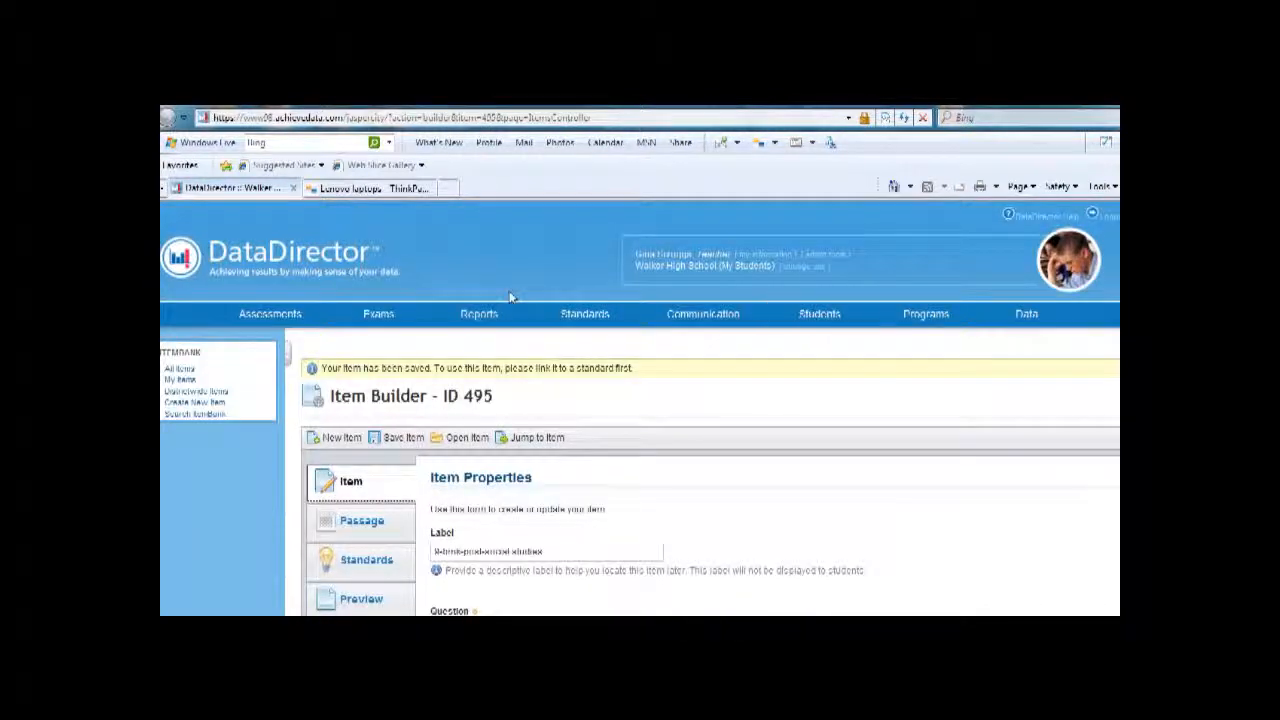
Step: Go to the exams area and start creating another item in the item bank
click(379, 315)
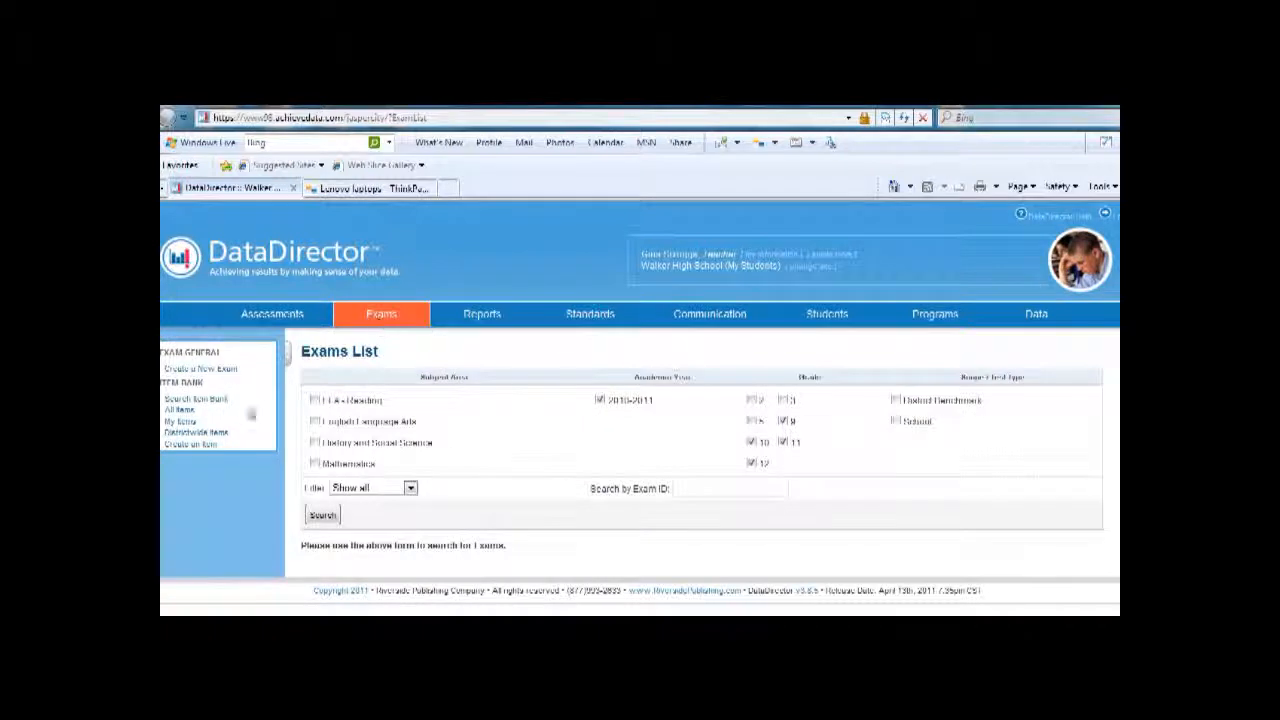
click(199, 447)
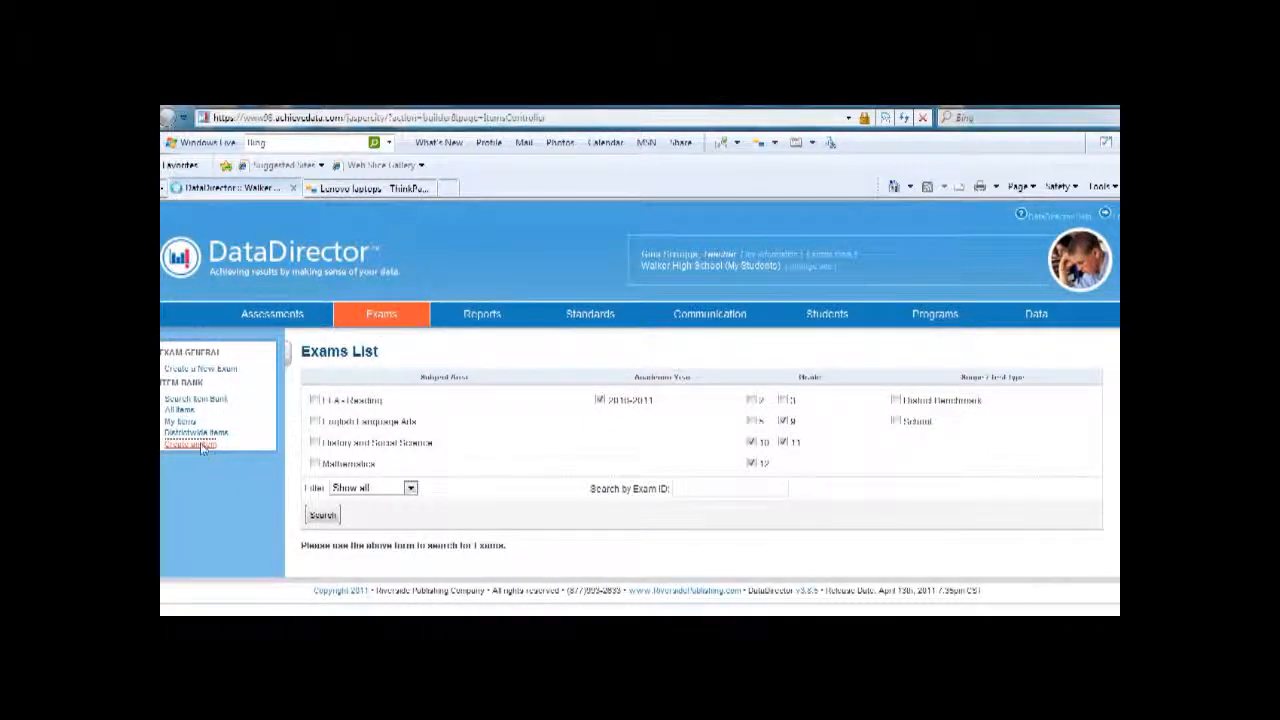